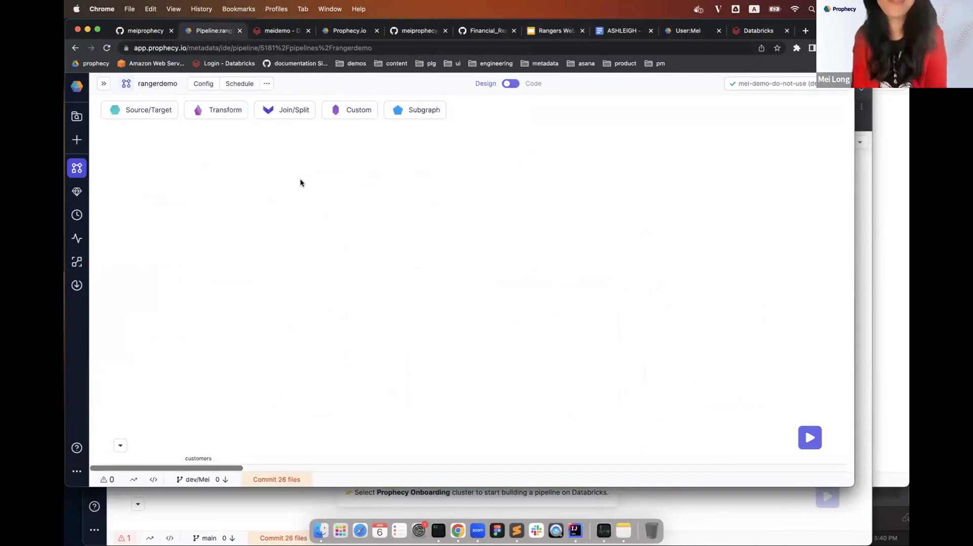
Add a Source gem to the rangerdemo pipeline and open its settings.
click(169, 111)
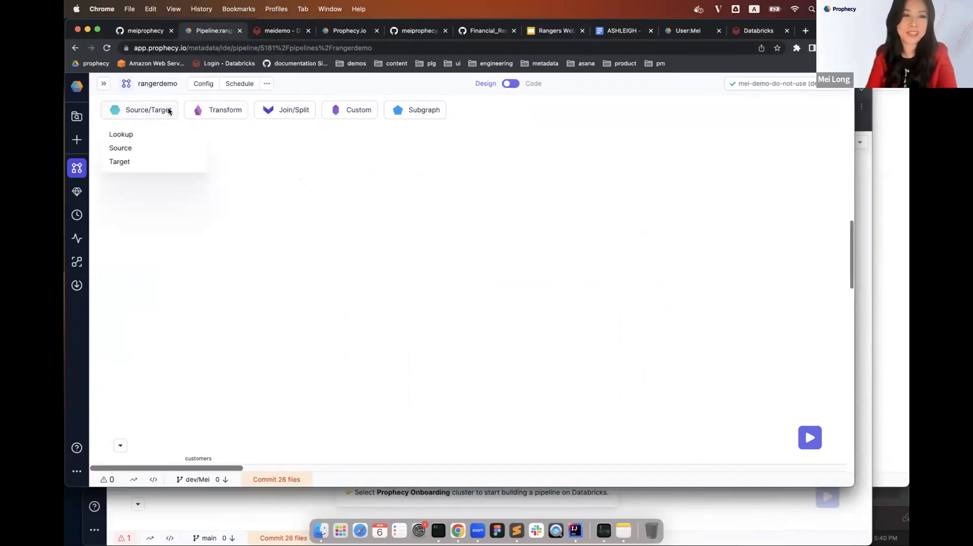
click(169, 147)
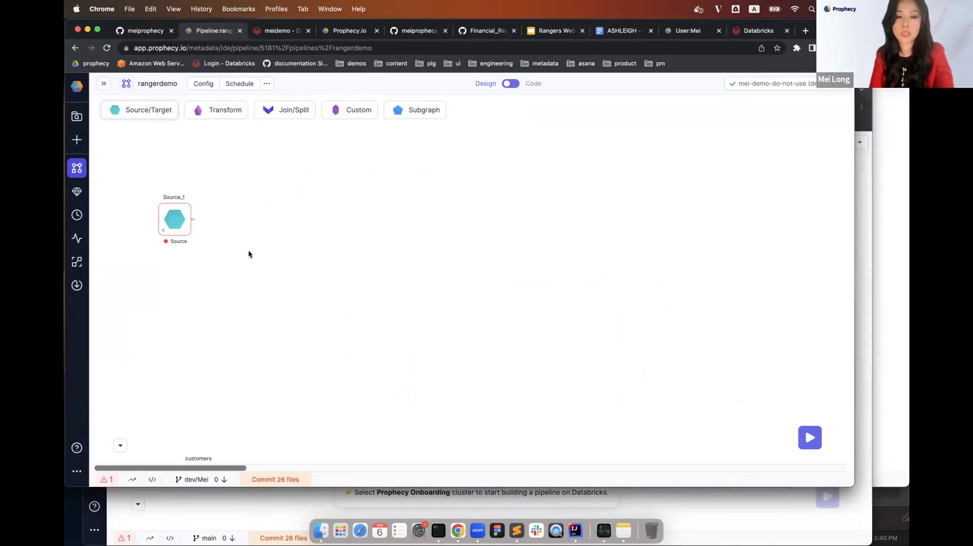
click(175, 216)
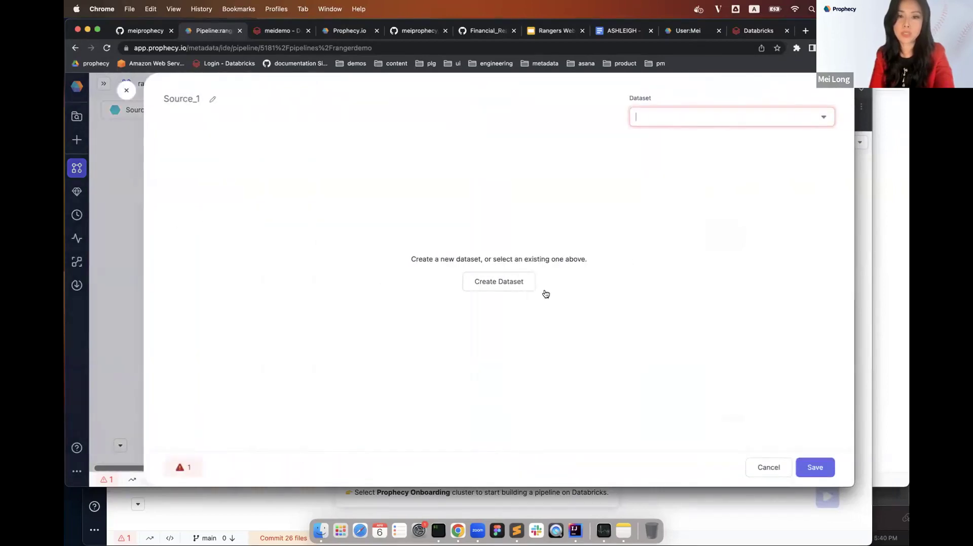
Start a new CSV-format dataset named orders for the source, then bring up the terminal.
click(508, 282)
click(662, 119)
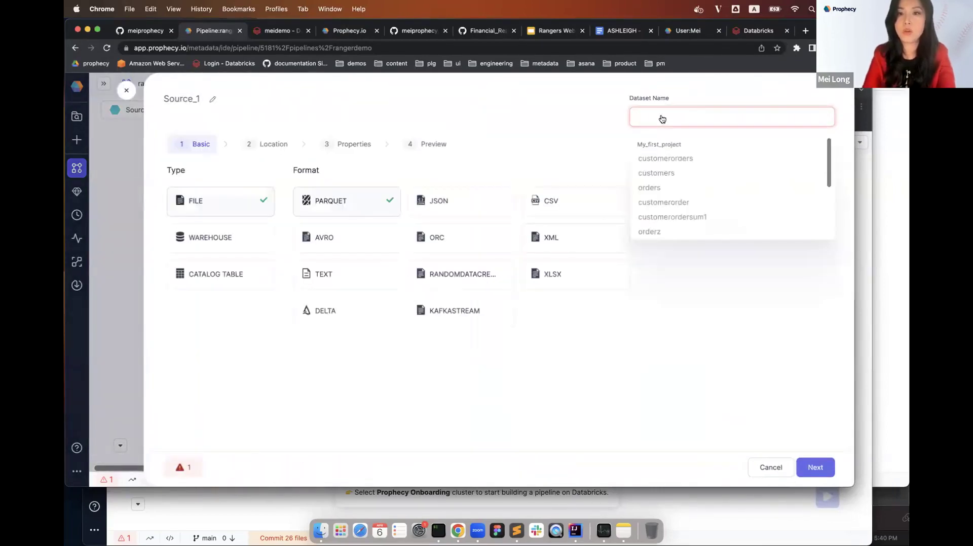
text(orders)
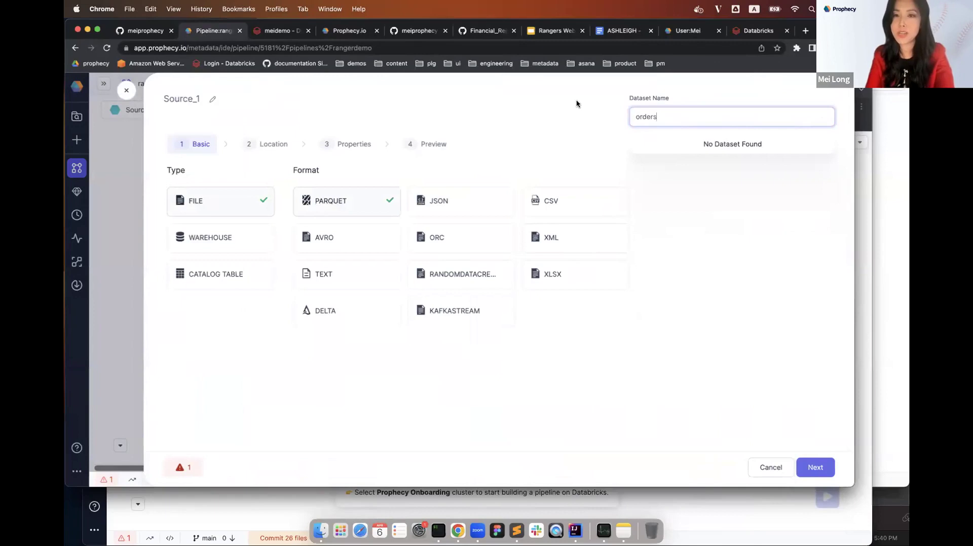
click(576, 104)
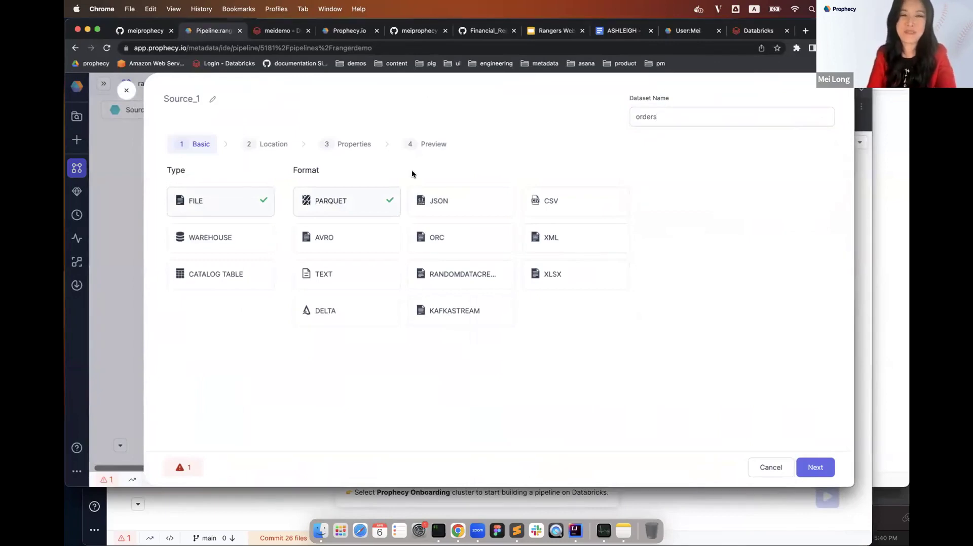
click(572, 206)
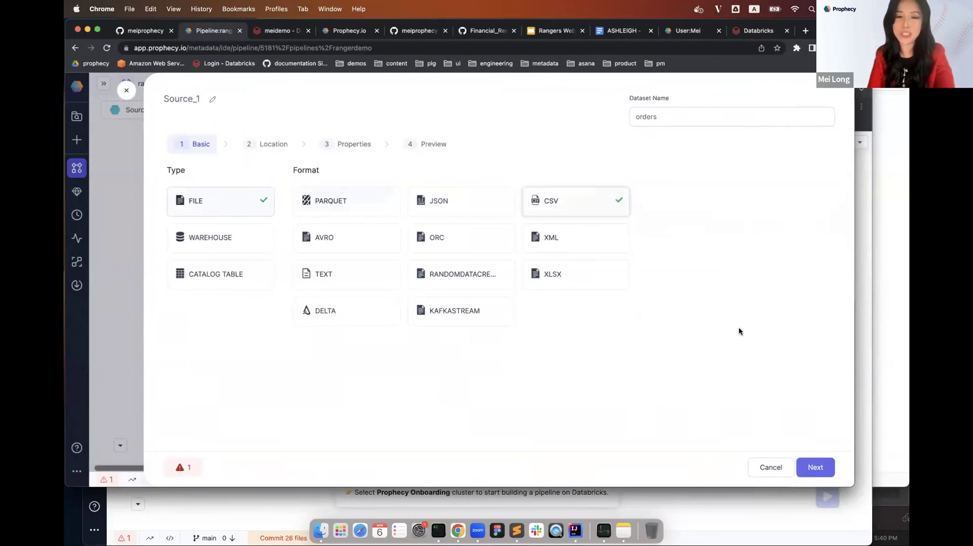
click(439, 530)
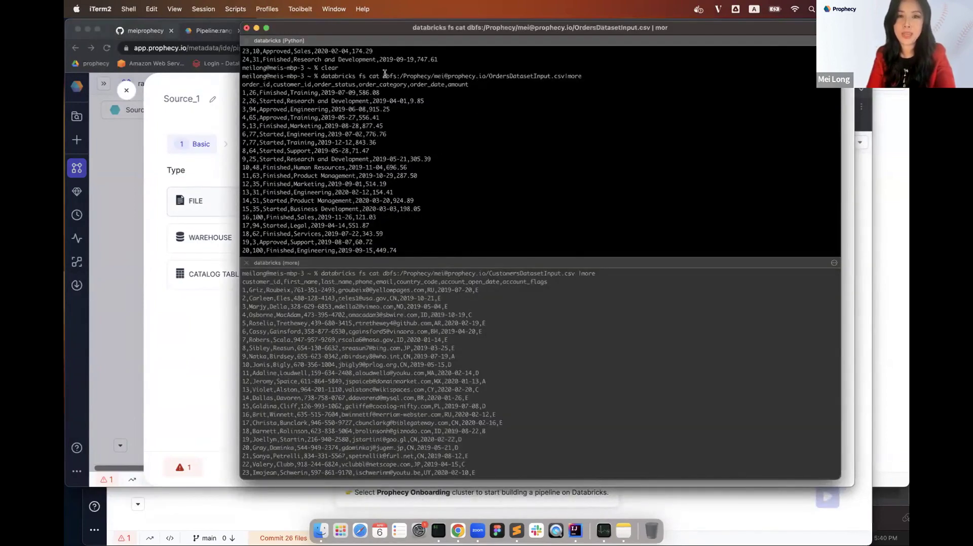
Copy the orders CSV's dbfs folder path from the terminal and return to the Prophecy dataset form.
drag(383, 76, 488, 78)
key(super+c)
click(487, 78)
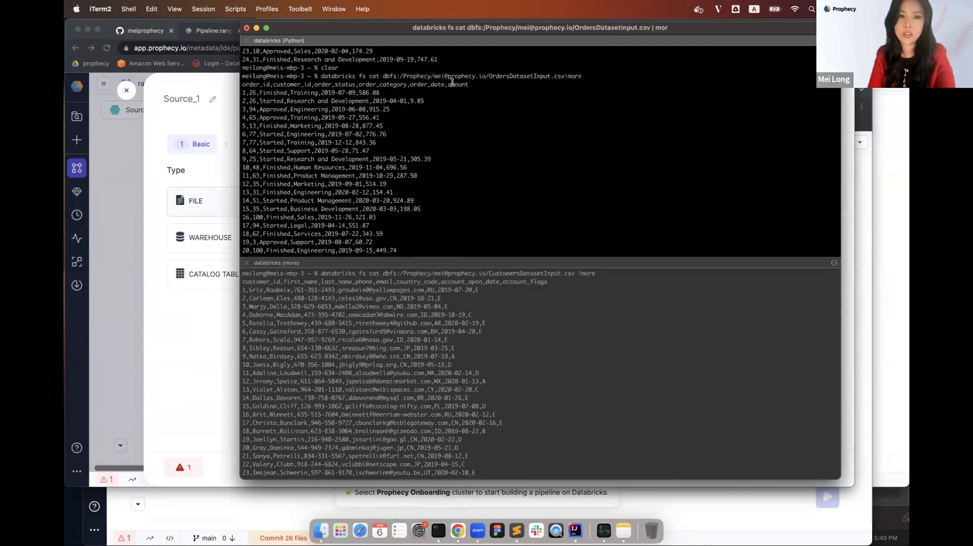
click(204, 289)
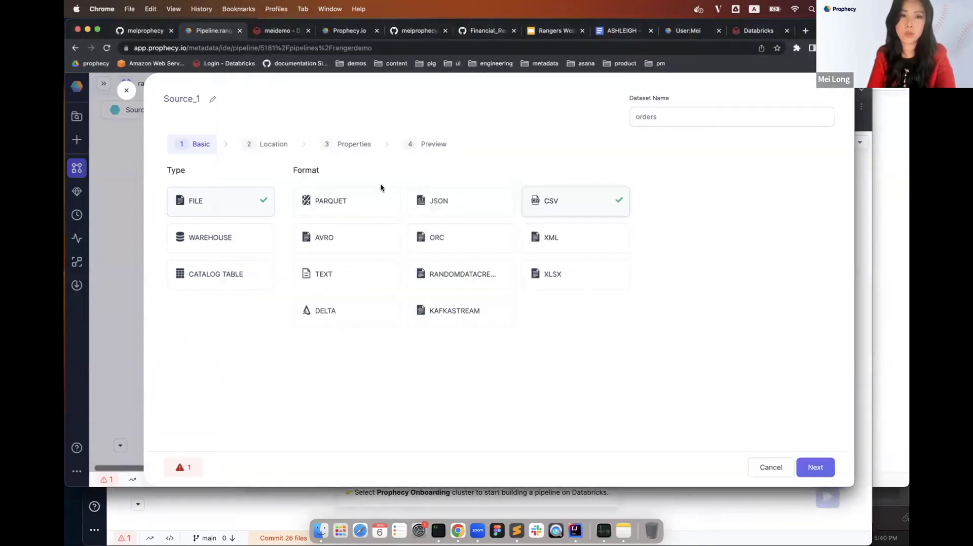
Paste the dbfs folder path as the location and select OrdersDatasetInput.csv.
click(279, 145)
click(267, 187)
key(super+v)
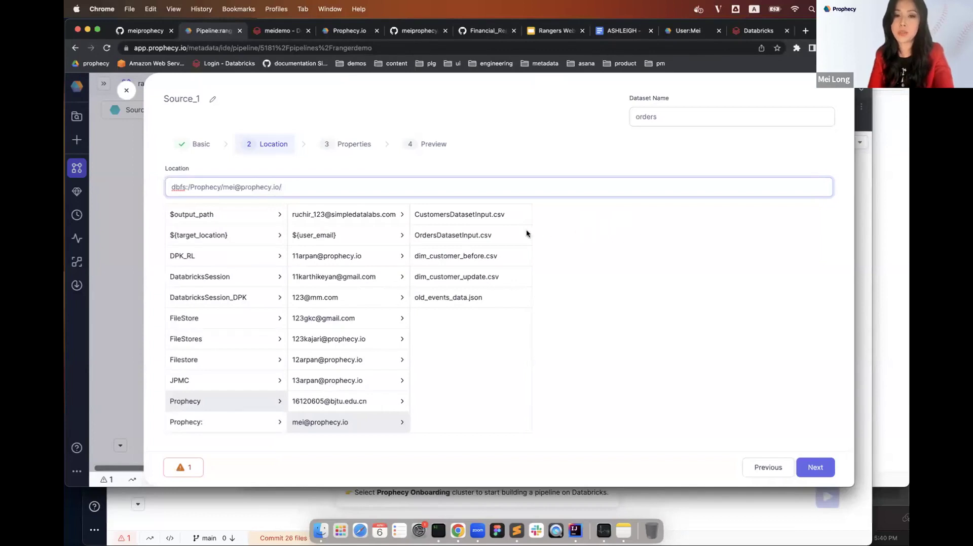
click(449, 235)
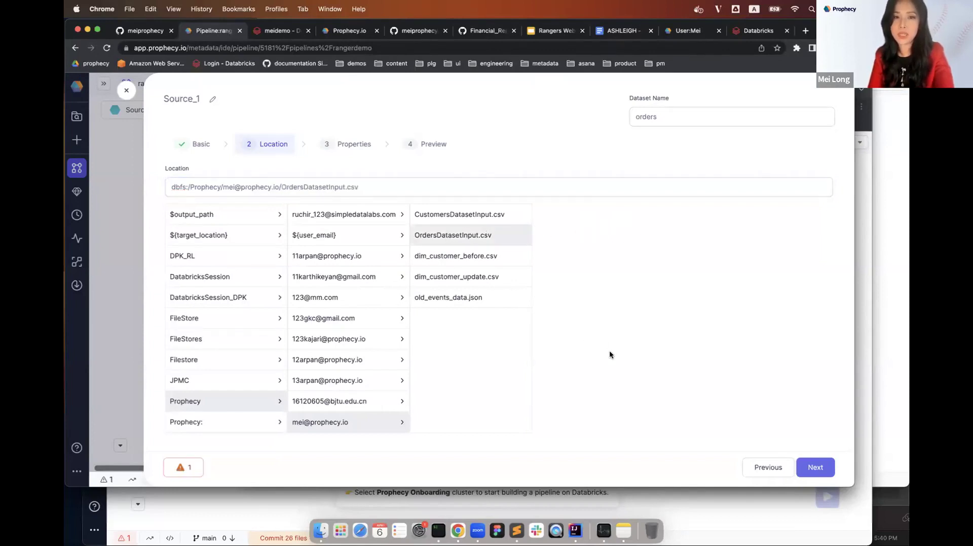
click(362, 146)
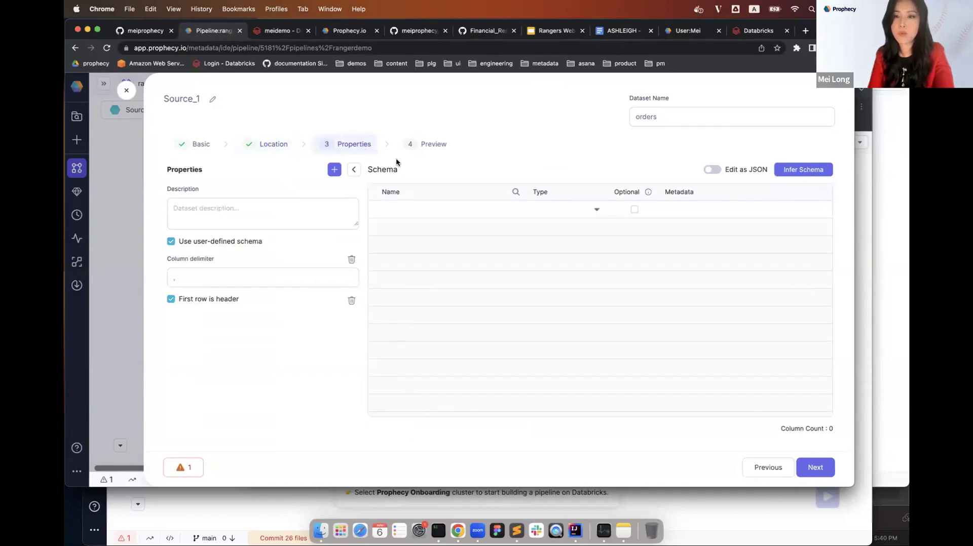
Infer the six-column schema, preview the rows, then create the orders dataset and save the Source.
click(781, 171)
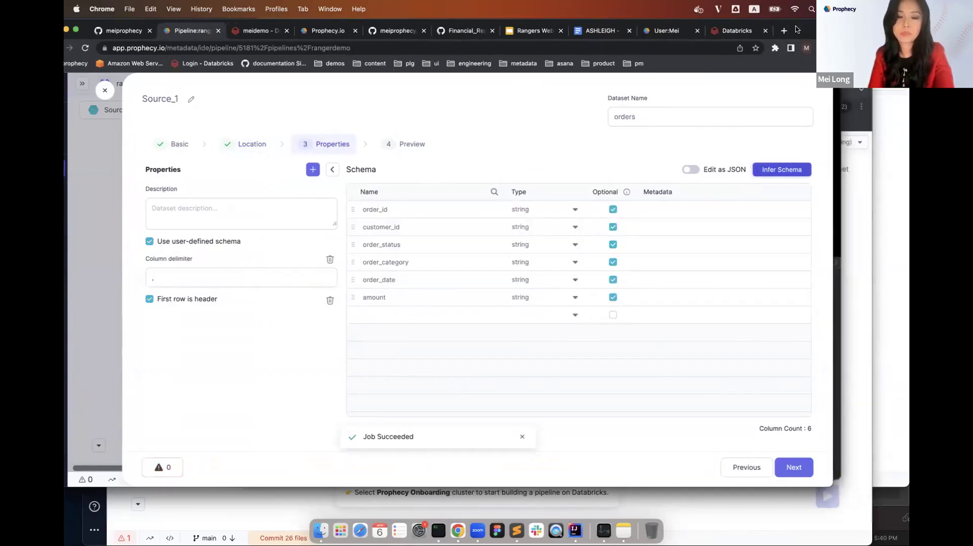
drag(797, 29, 783, 30)
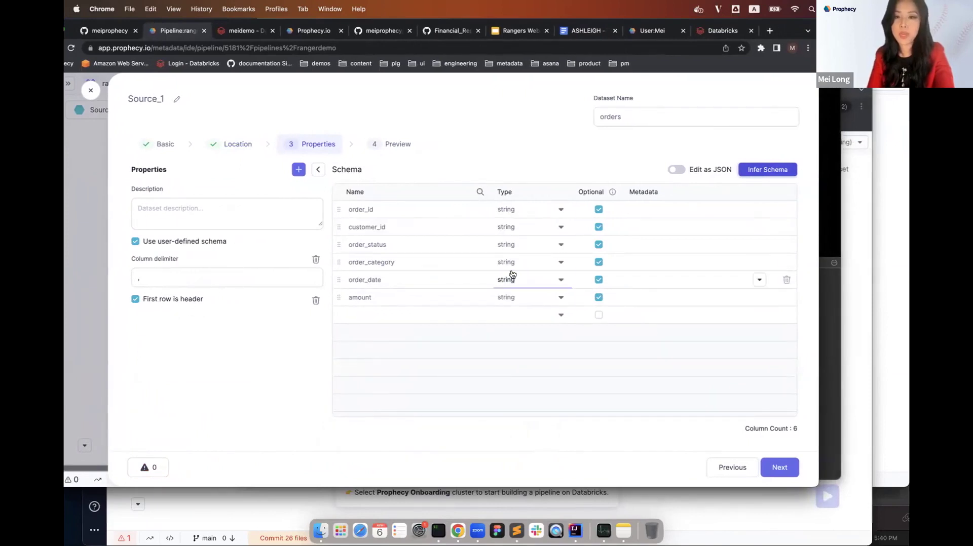
click(780, 468)
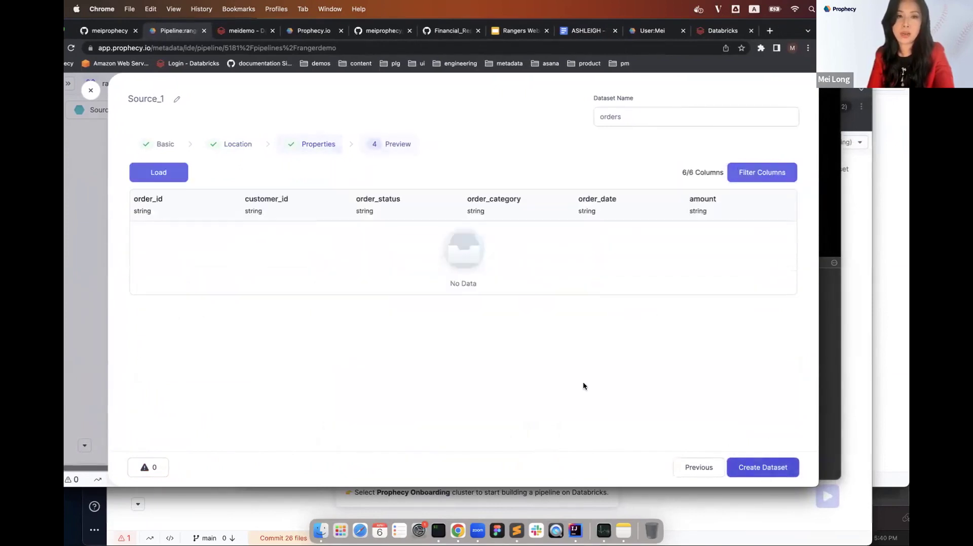
click(159, 172)
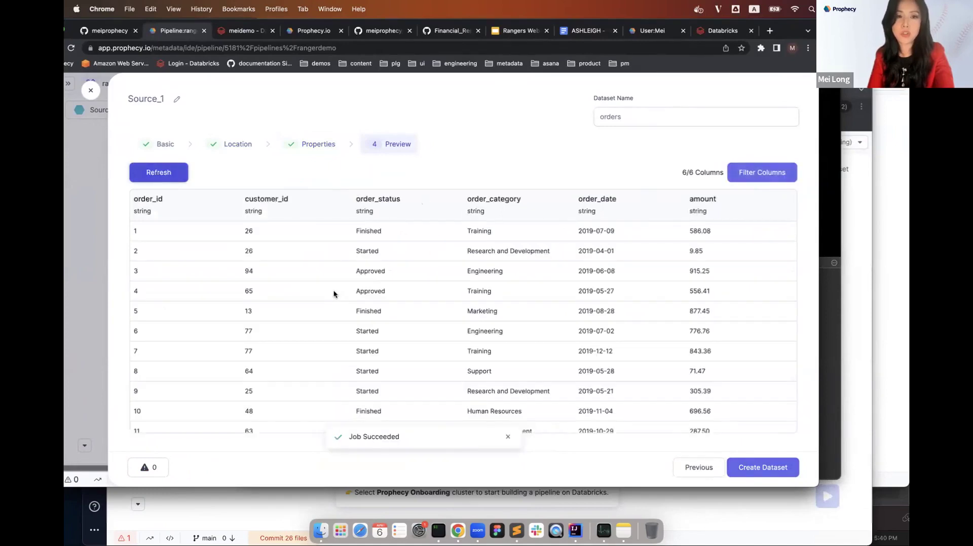
scroll(272, 321, down, 1)
scroll(272, 321, up, 1)
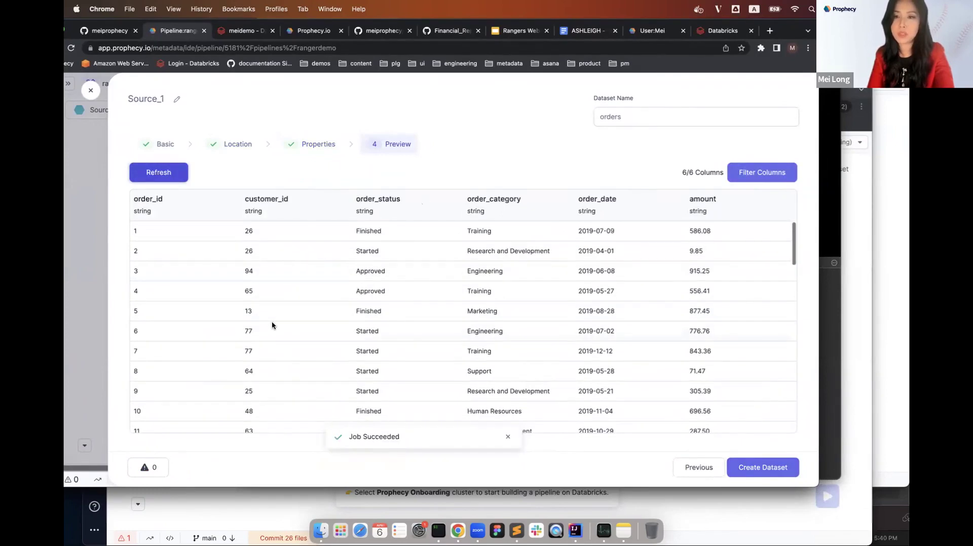
click(767, 467)
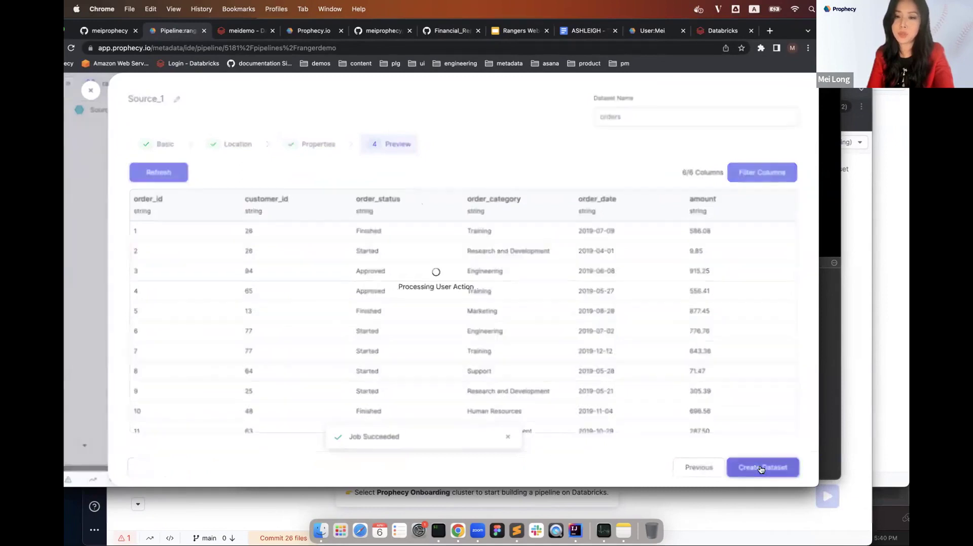
click(771, 467)
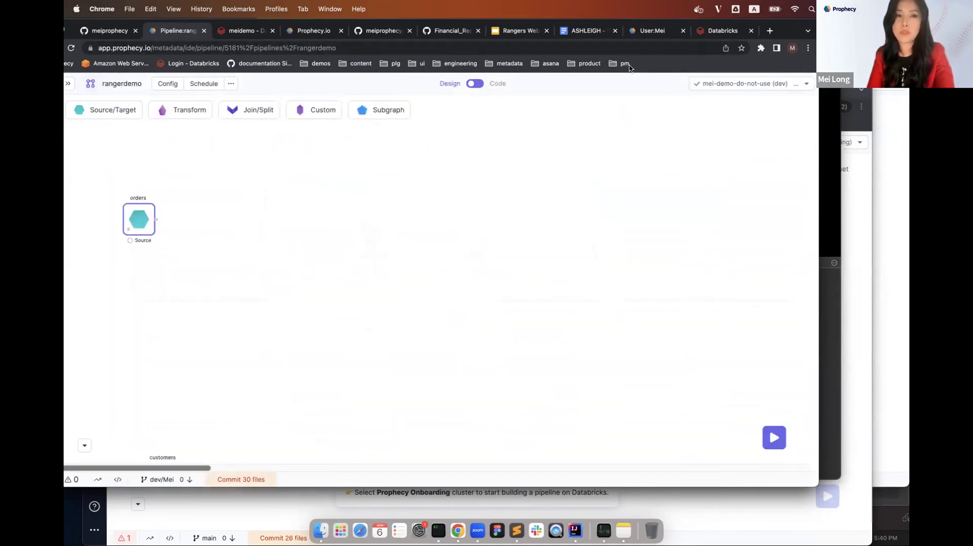
Place the customers Source gem beneath orders on the canvas and bring iTerm2 forward.
drag(78, 24, 127, 24)
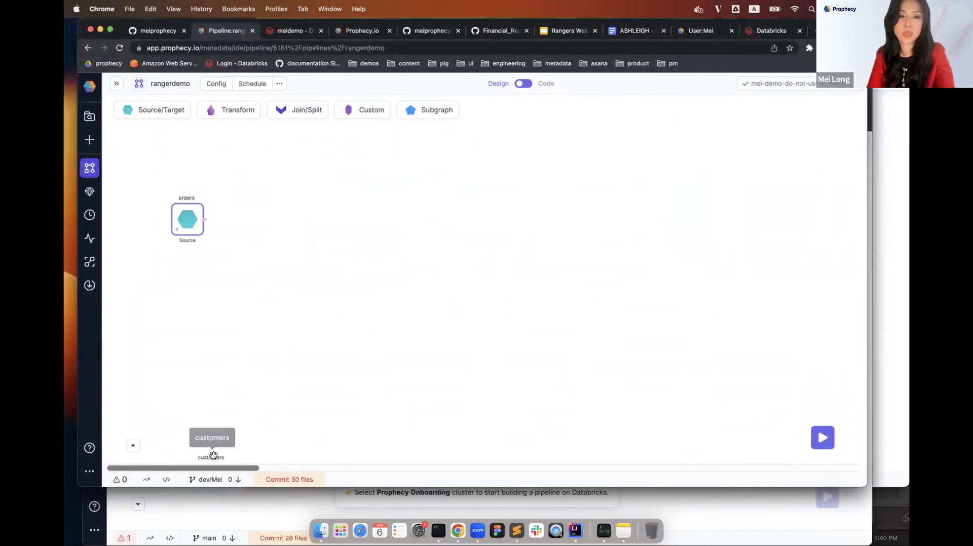
drag(212, 456, 187, 263)
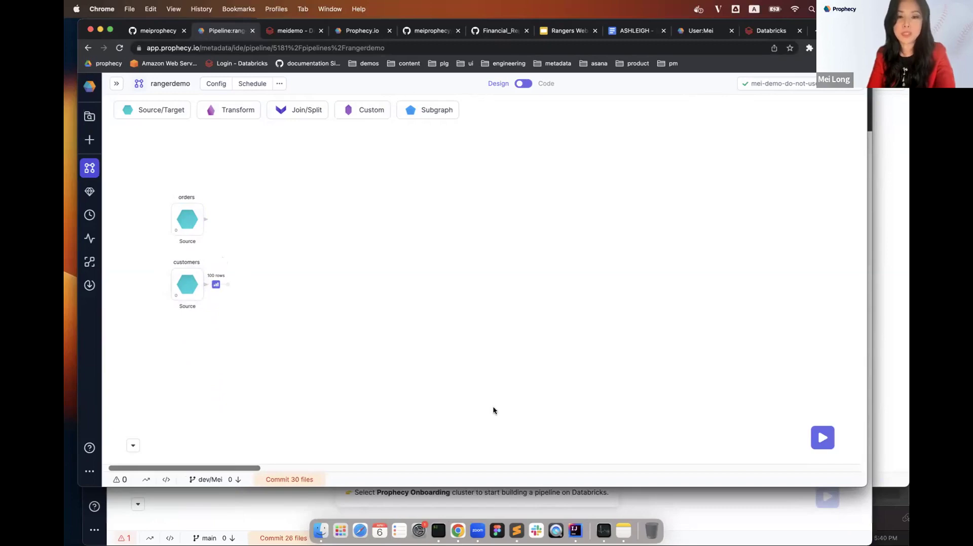
click(439, 530)
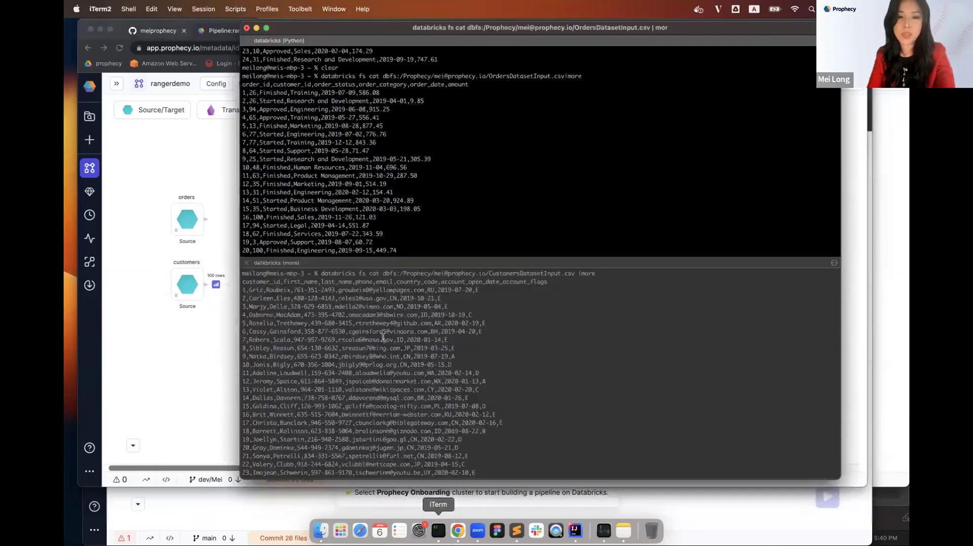
Check the CustomersDatasetInput.csv output in iTerm2, then go back to the Prophecy canvas.
click(461, 324)
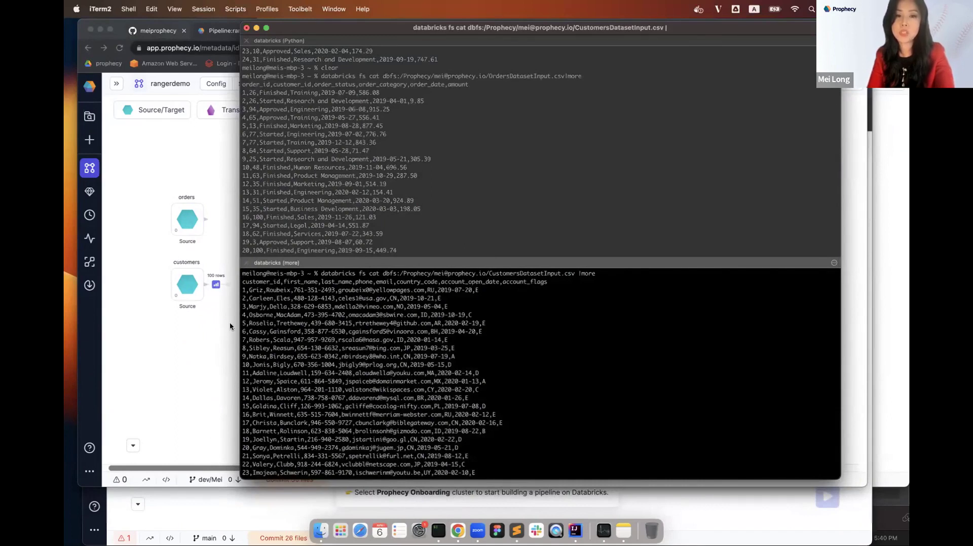
click(192, 361)
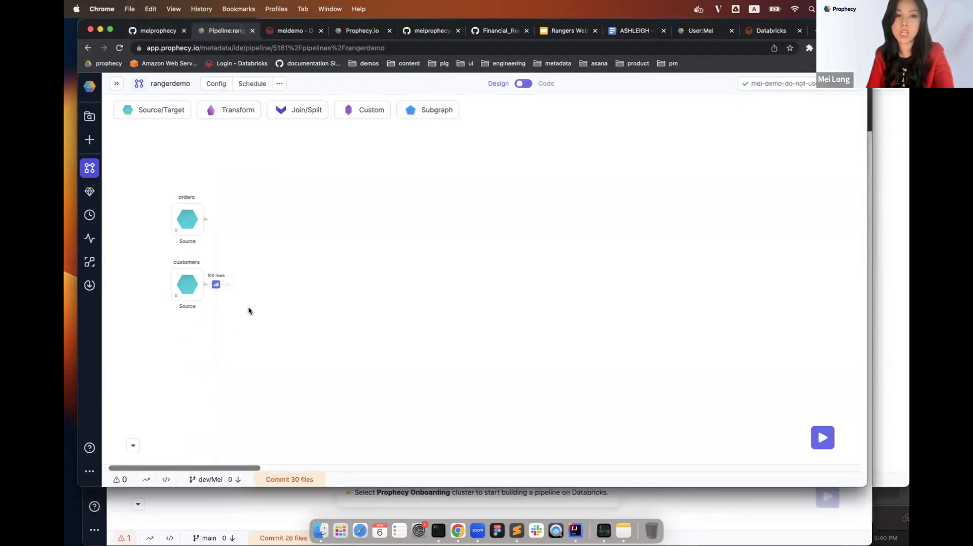
Add a Join gem beside the orders source and connect the customers source to it.
click(293, 111)
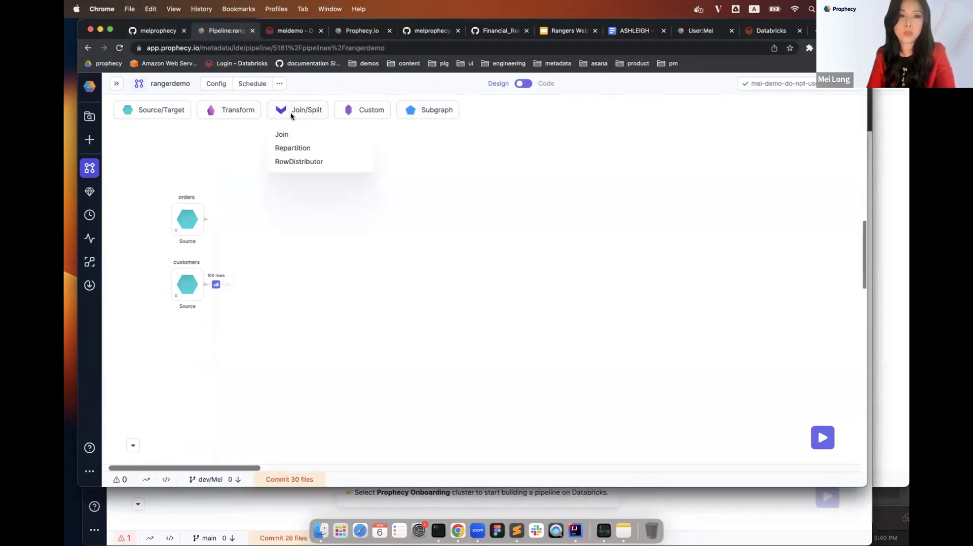
click(300, 136)
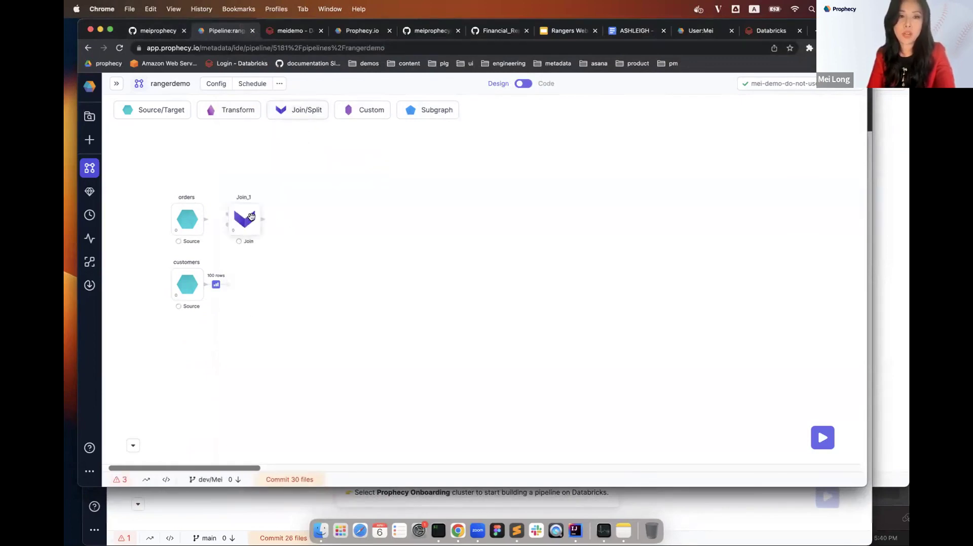
drag(242, 228, 258, 255)
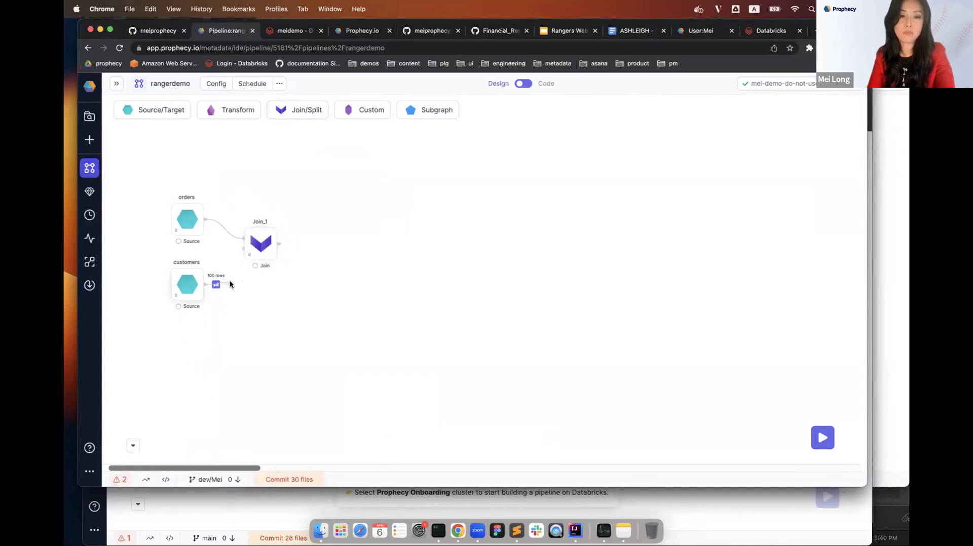
drag(230, 284, 262, 248)
Rename the Join gem to join_customer_id and open its settings.
double_click(260, 222)
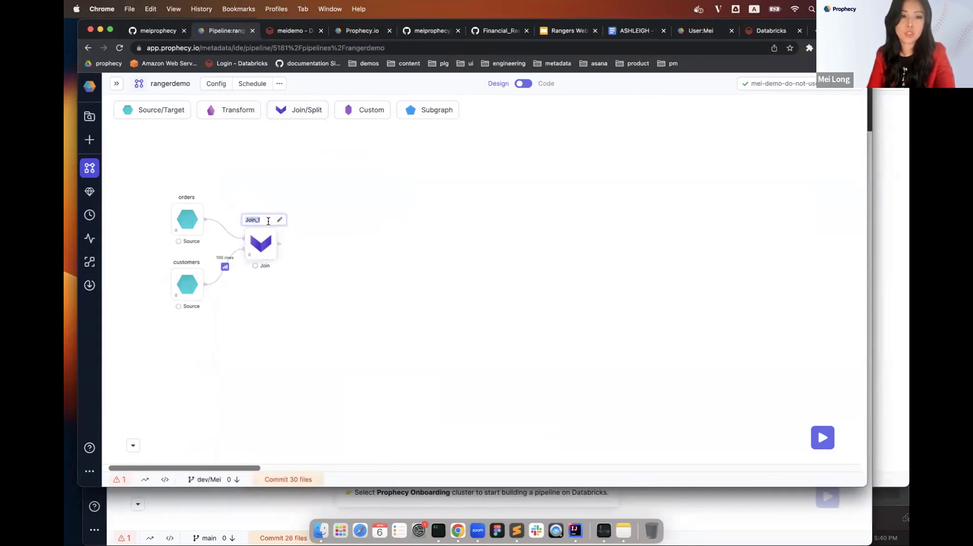
text(joib)
key(BackSpace)
text(n)
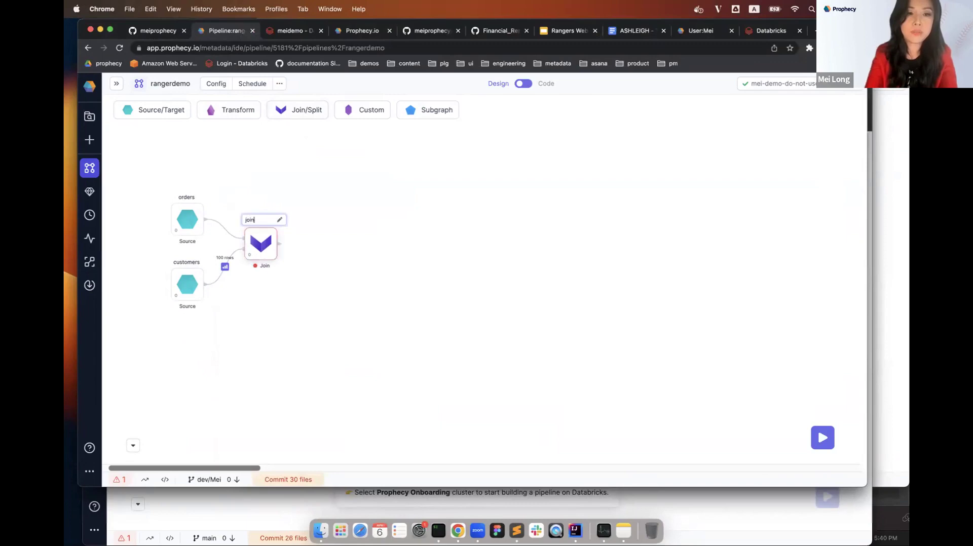
text(_customers_orders)
click(313, 275)
click(262, 246)
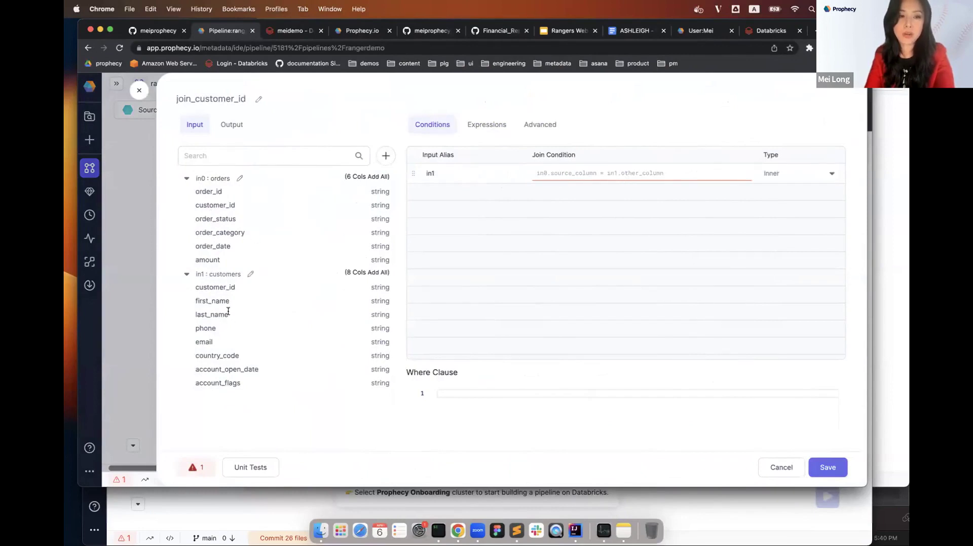
Set the join condition to in0.customer_id = in1.customer_id.
click(553, 177)
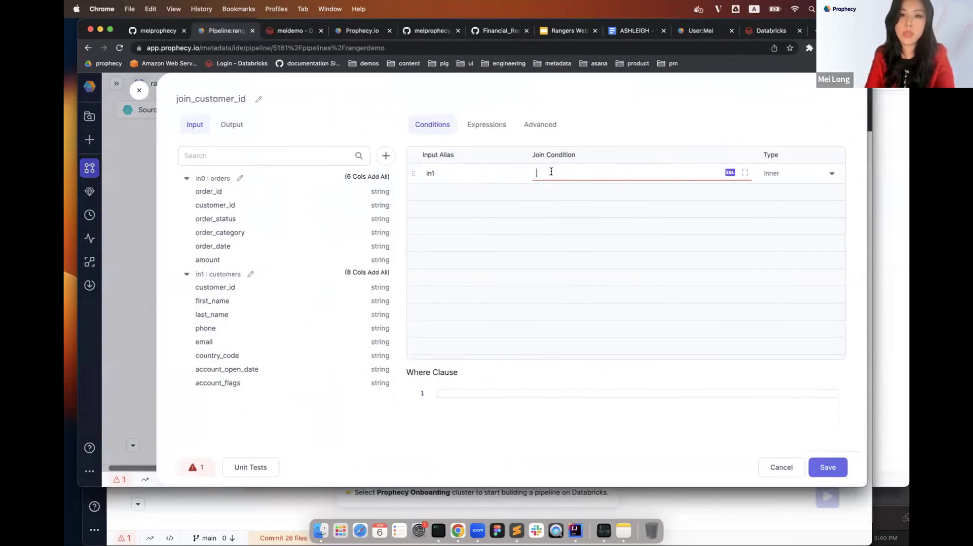
text(in0.)
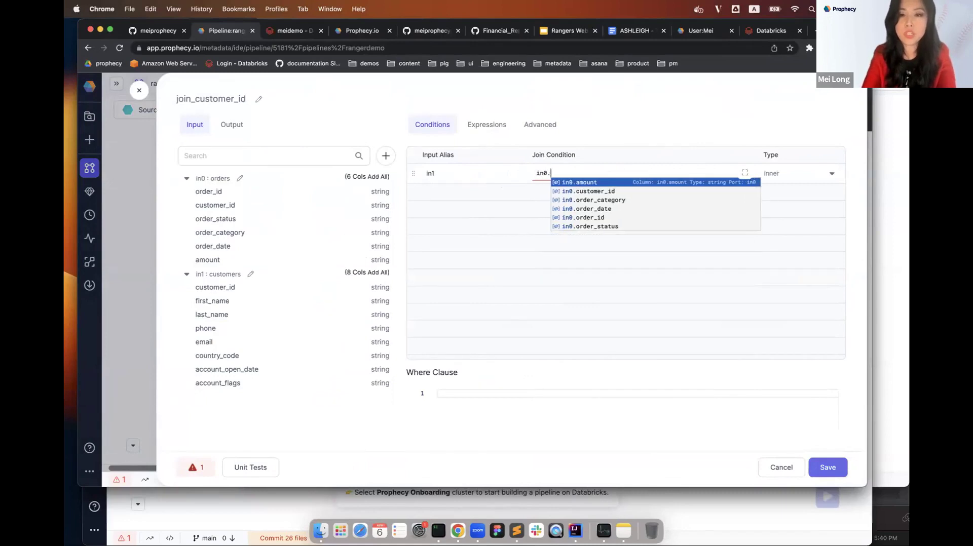
text(cu)
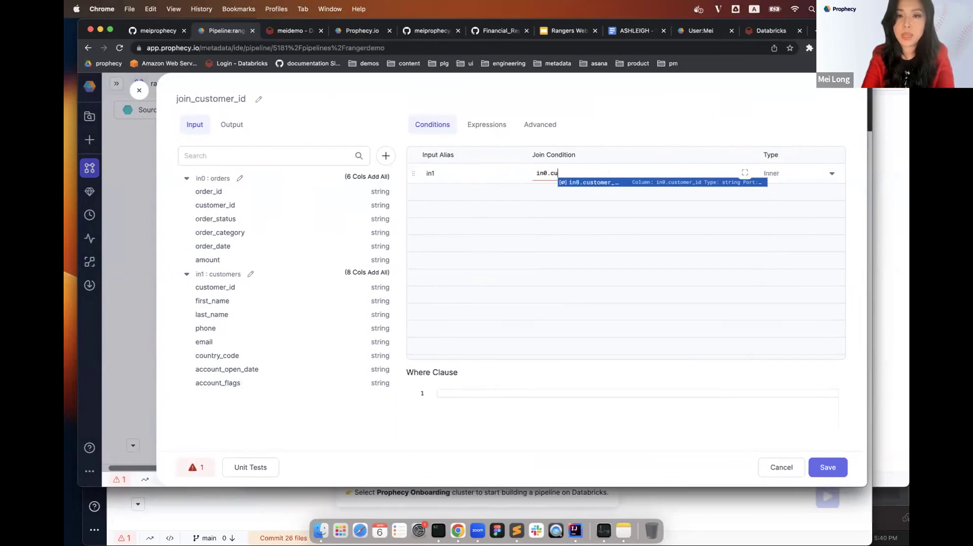
key(Return)
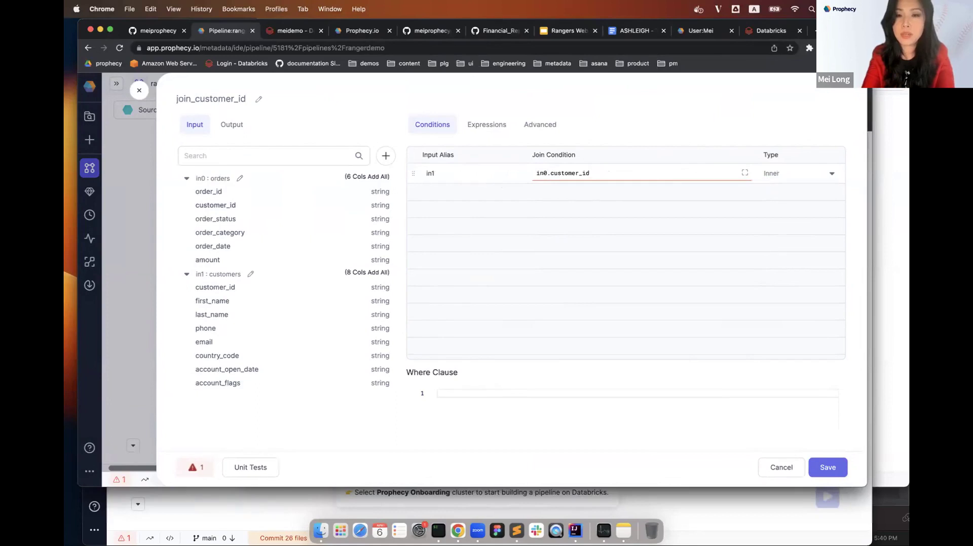
text(=in1.)
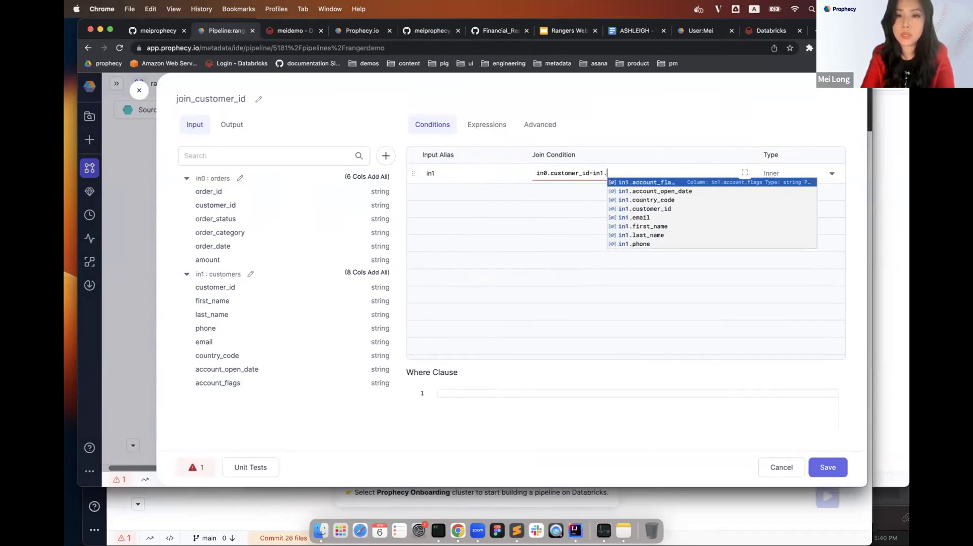
text(cu)
key(Return)
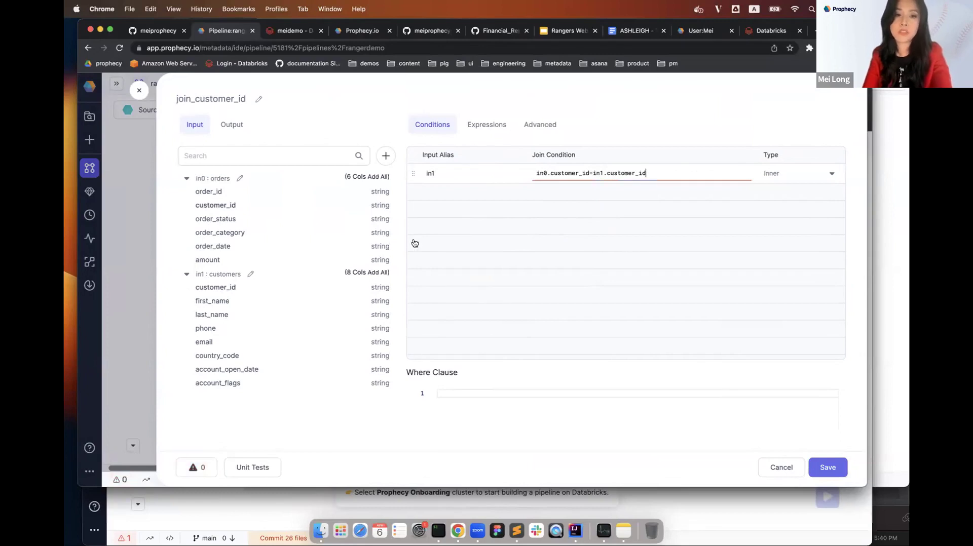
Output order_id, customer_id, amount, first_name, last_name and account_open_date, then save the join.
click(502, 130)
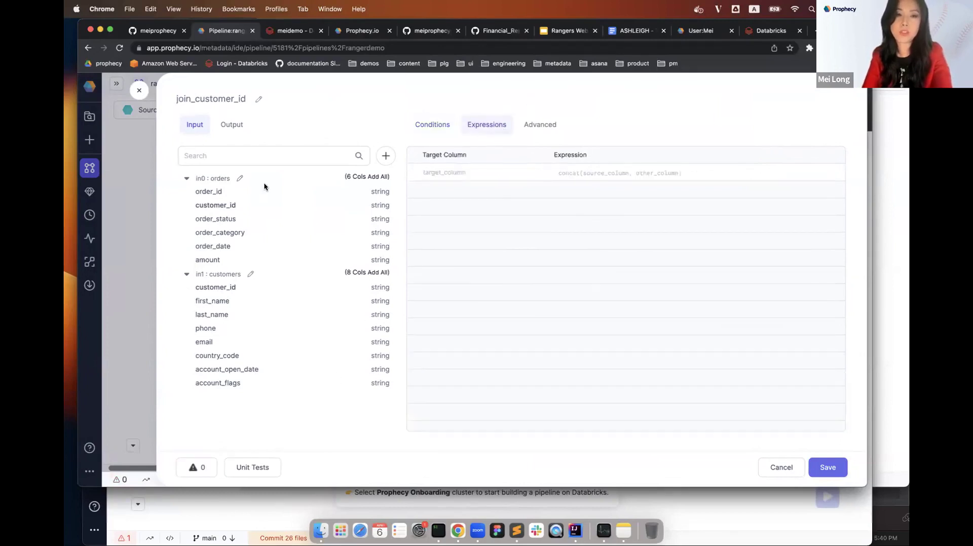
click(213, 192)
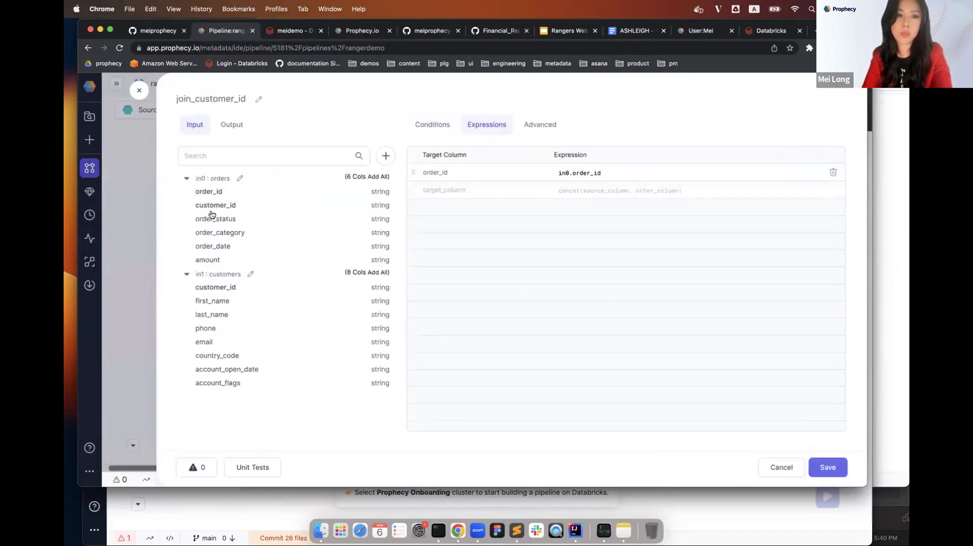
click(215, 206)
click(213, 260)
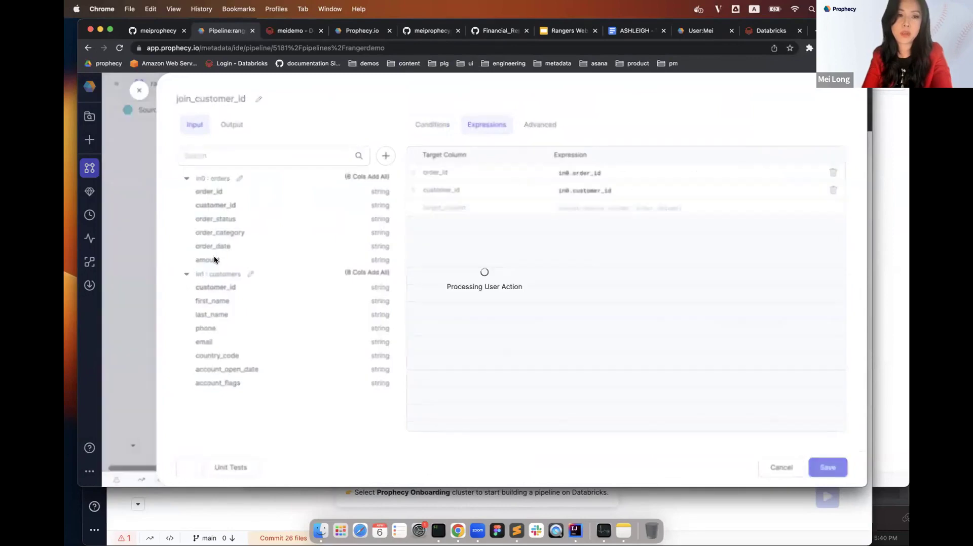
click(223, 302)
click(223, 317)
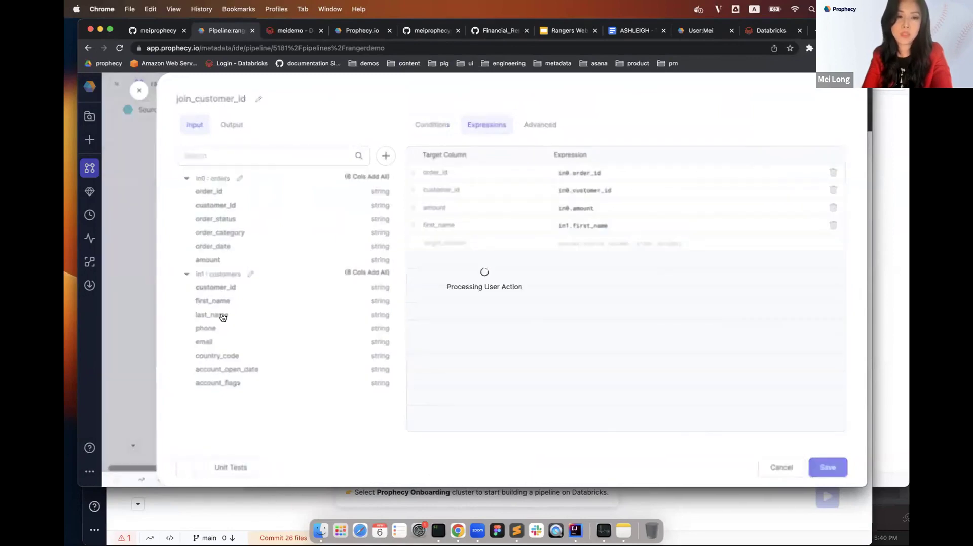
click(235, 373)
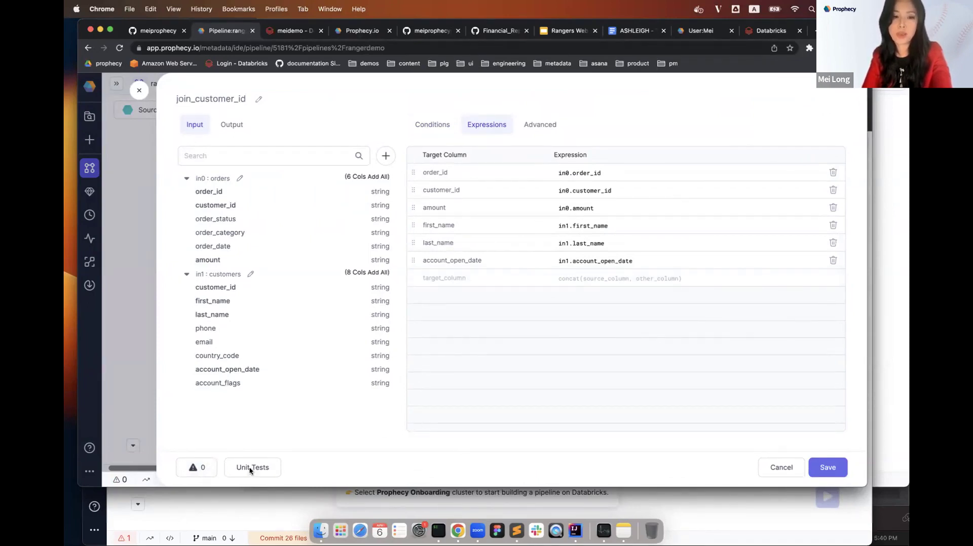
click(836, 465)
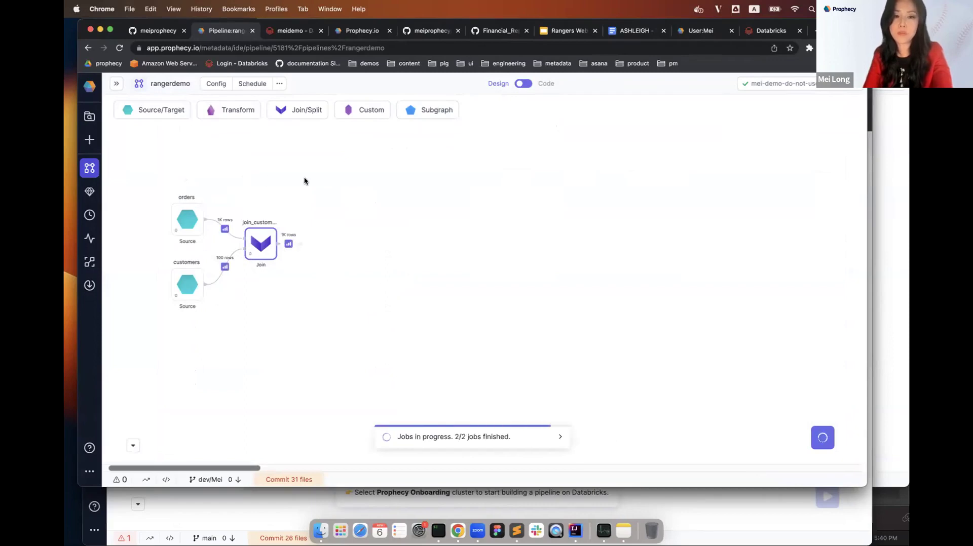
click(288, 245)
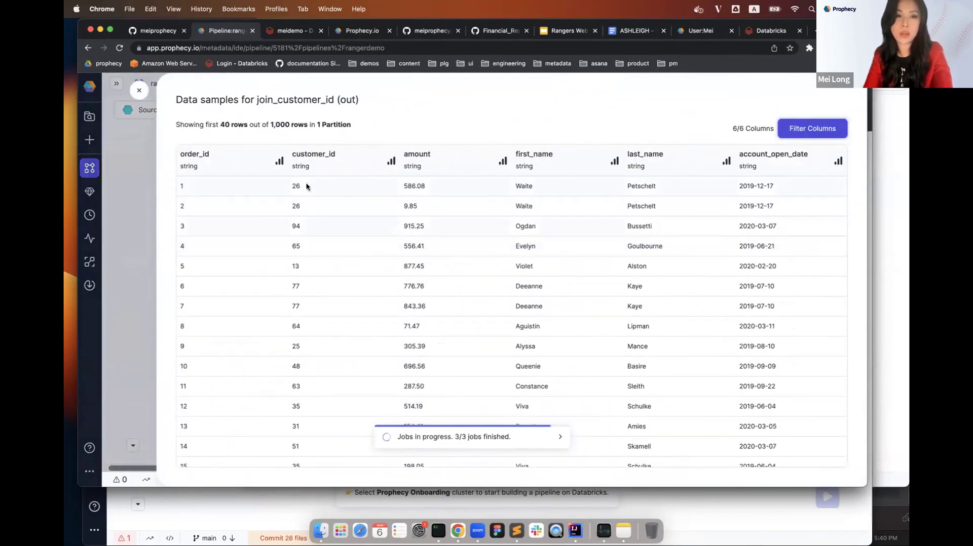
click(280, 161)
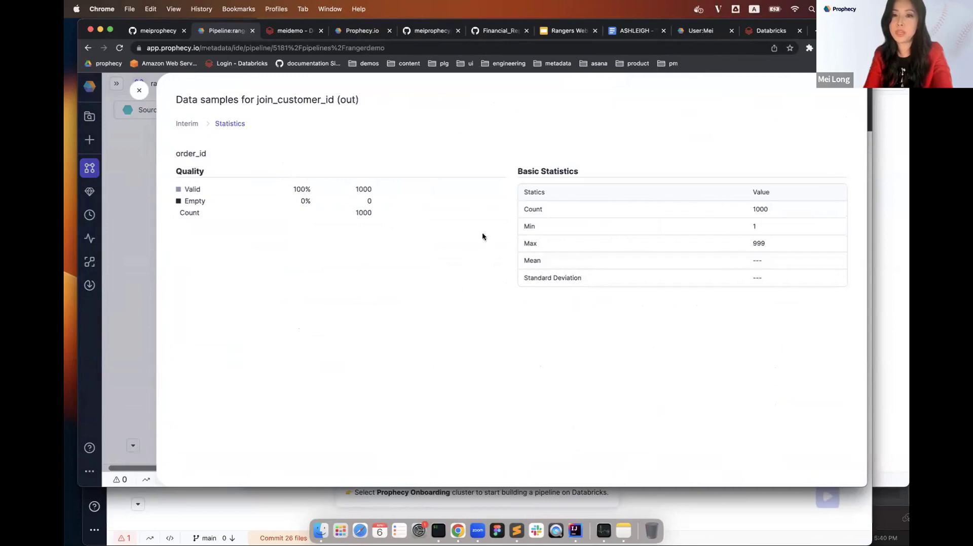
click(142, 93)
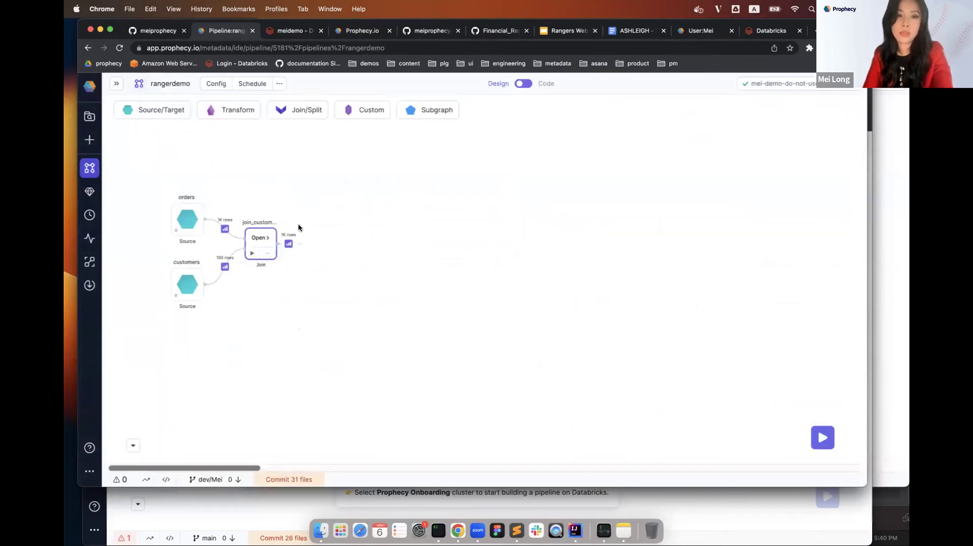
Place a Reformat gem after join_customer_id, name it cleanup, and open its settings.
click(245, 108)
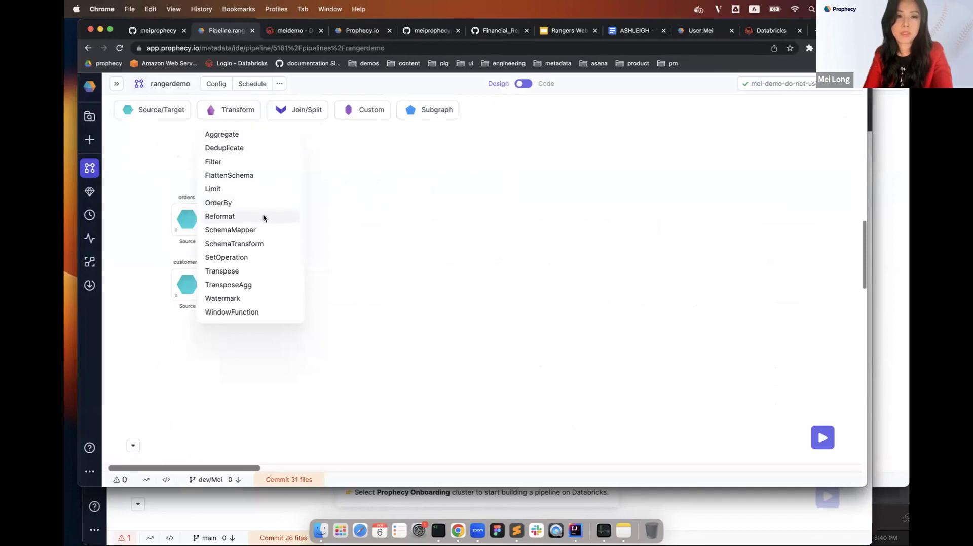
drag(263, 218, 320, 234)
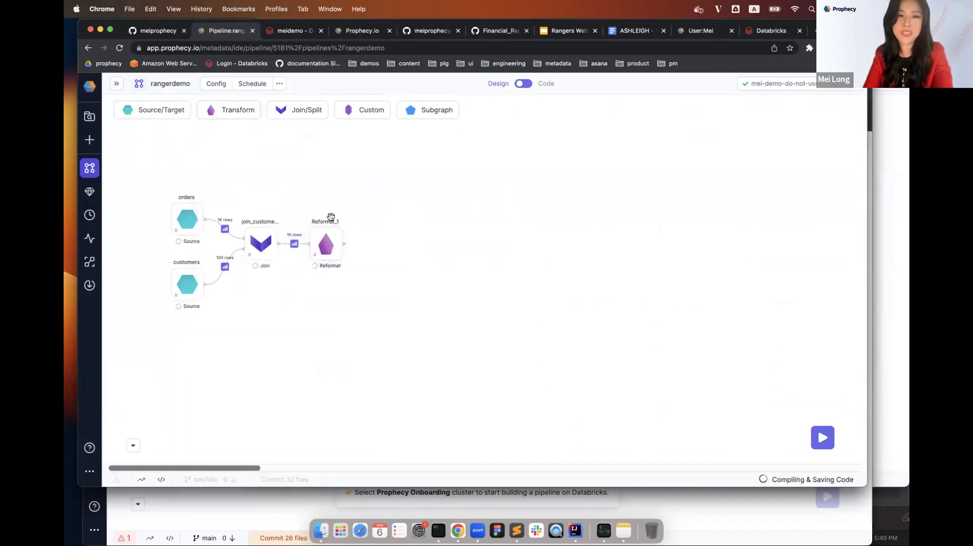
mouse_move(330, 217)
text(clean)
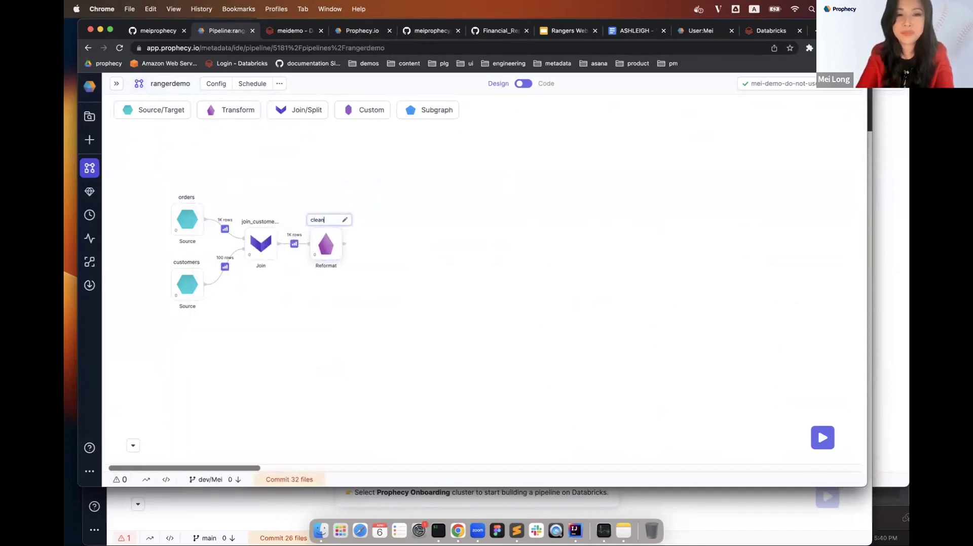
text(up)
key(Return)
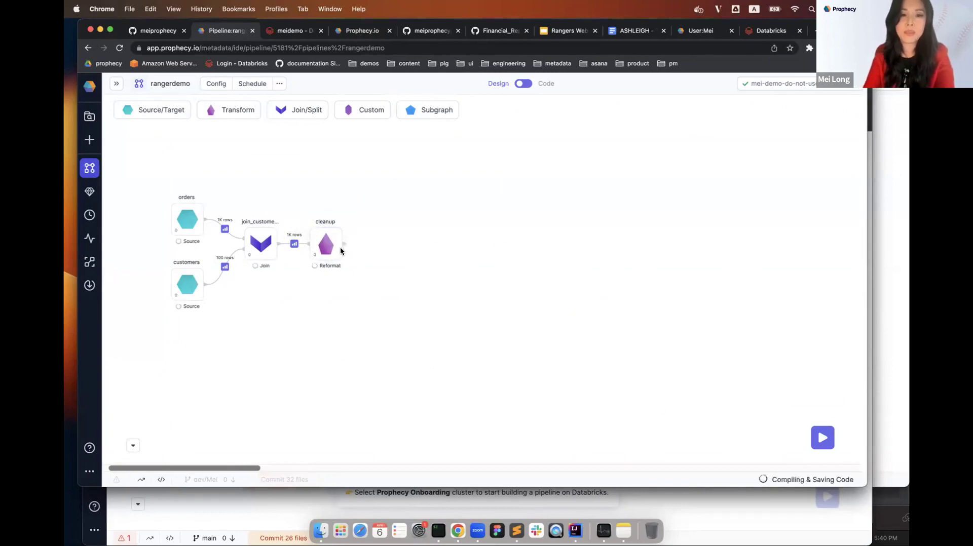
click(325, 238)
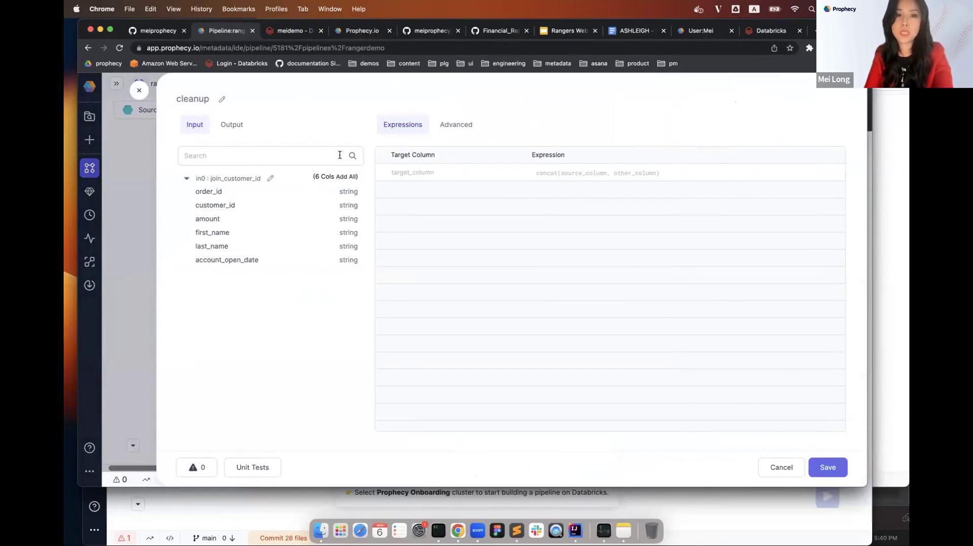
Add all incoming columns to cleanup, then remove first_name and last_name.
click(345, 177)
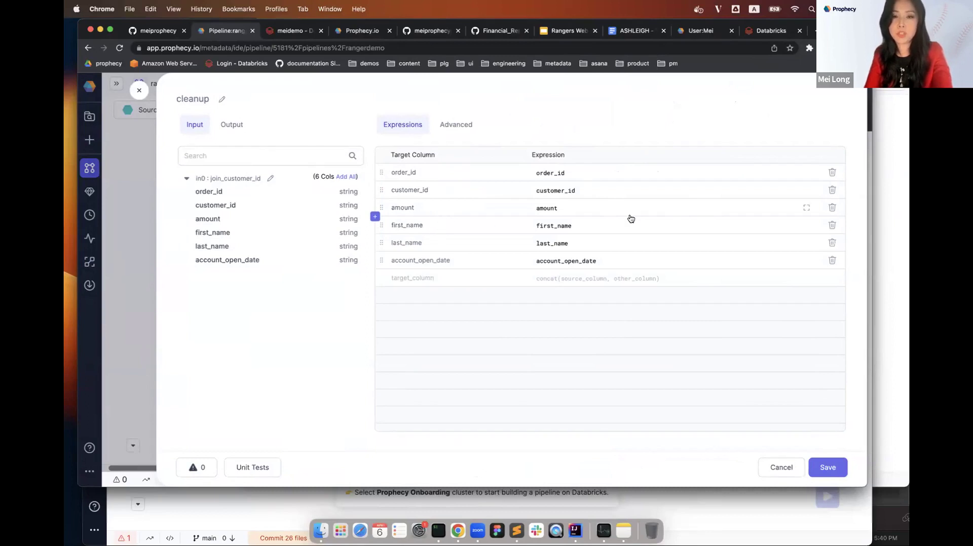
click(832, 226)
click(833, 226)
Add a full_name column with the expression concat(first_name, ' ', last_name).
click(416, 243)
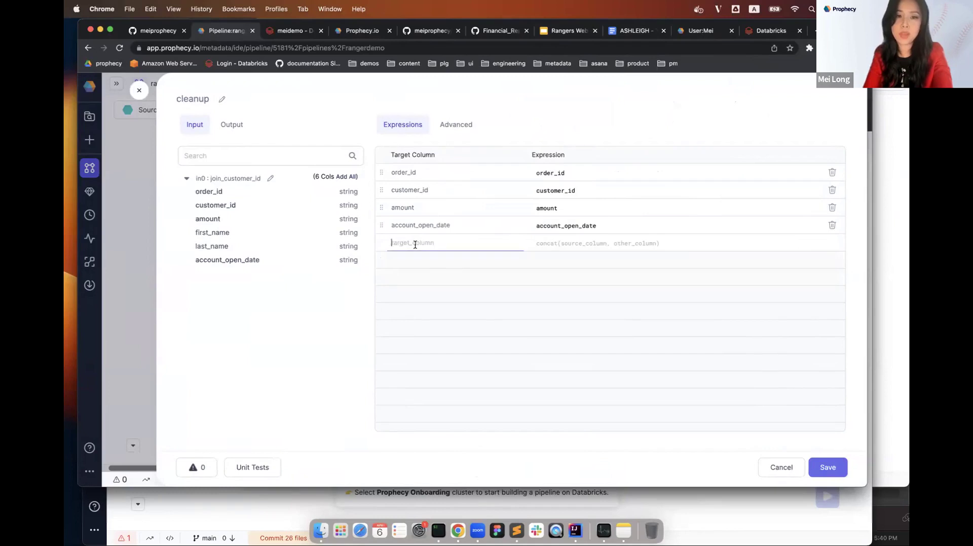
text(full_name)
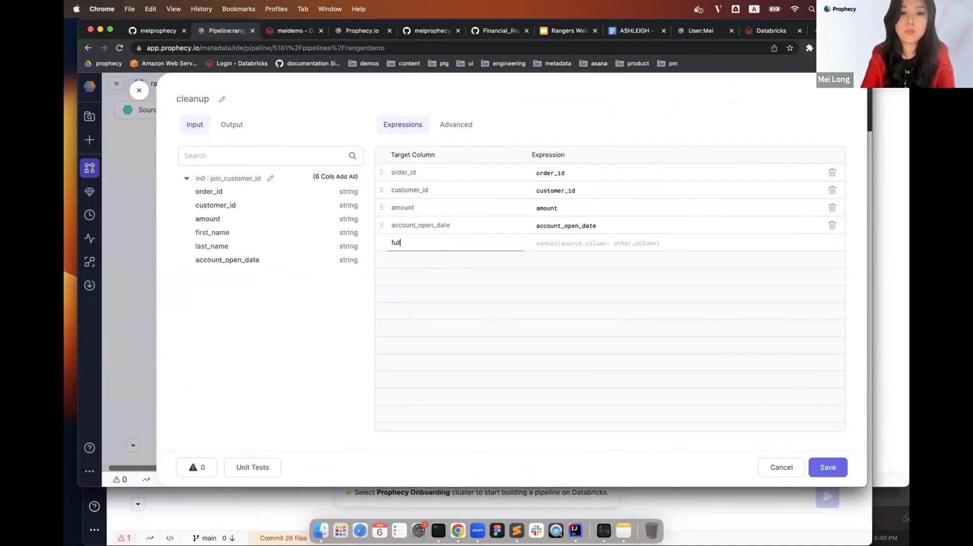
click(558, 243)
text(con)
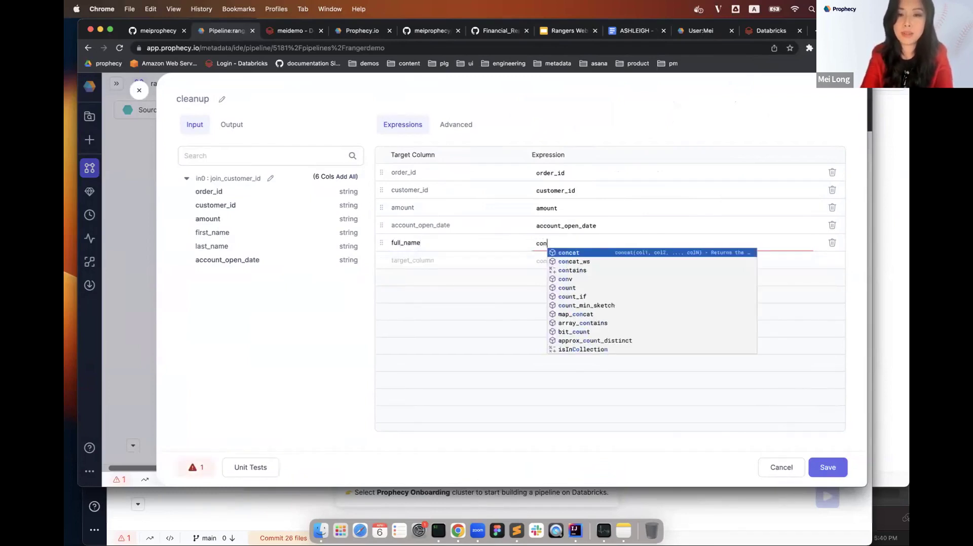
key(Return)
text(()
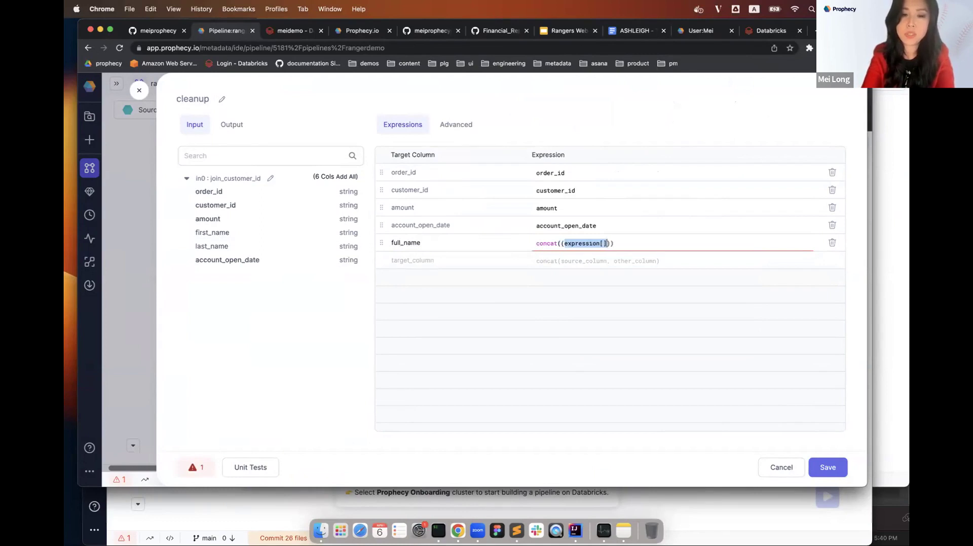
key(BackSpace)
key(BackSpace)
text(first)
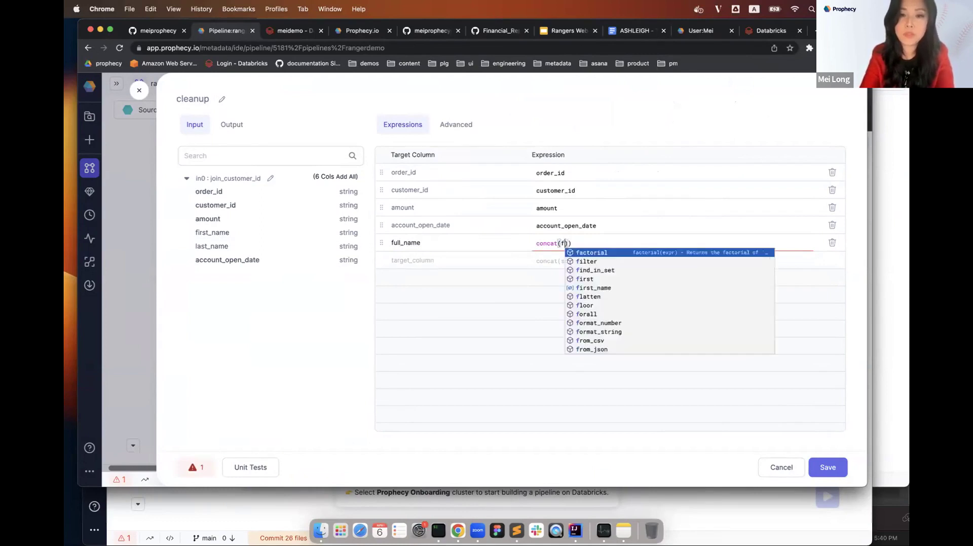
text(_name,)
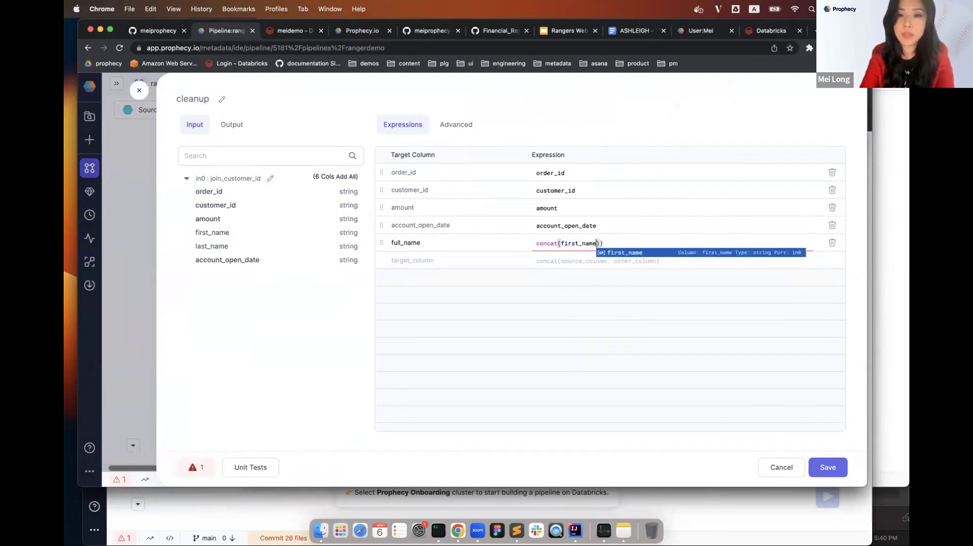
text(' ',)
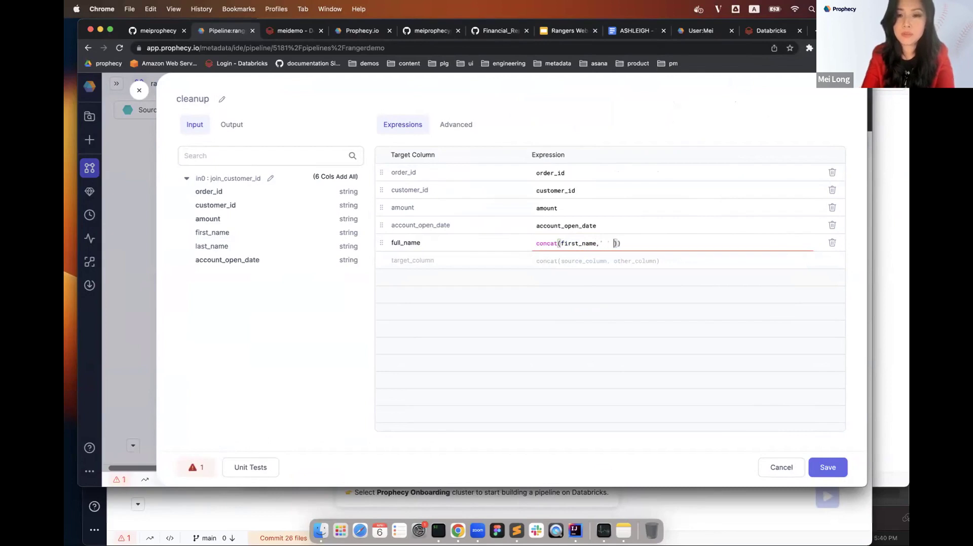
text(last)
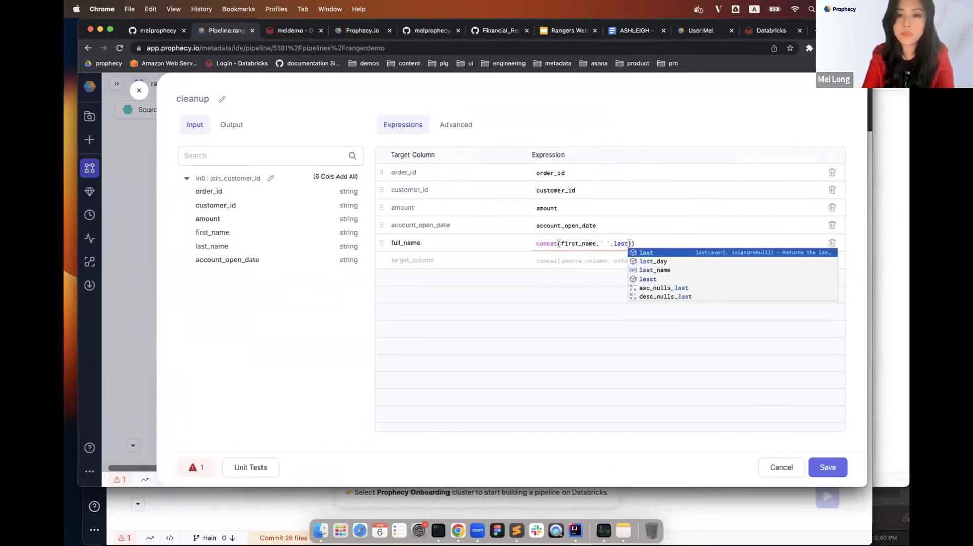
text(_n)
key(Return)
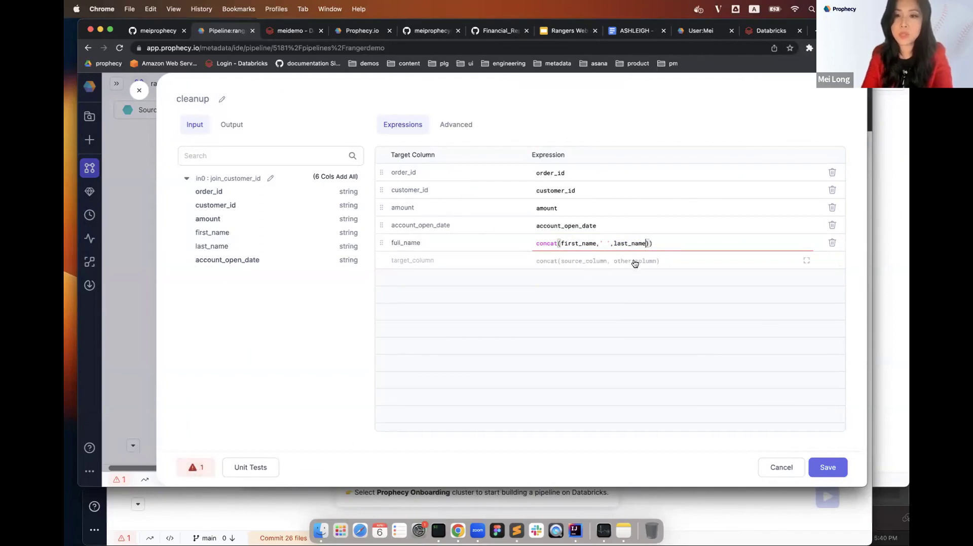
click(660, 243)
key(BackSpace)
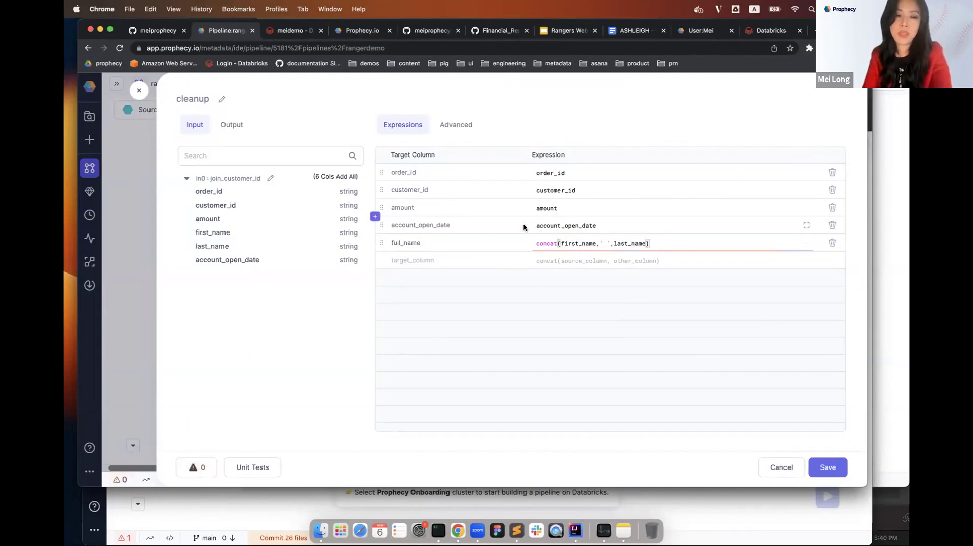
Rename account_open_date to account_open_length as datediff(current_date(), account_open_date), then save cleanup.
click(457, 226)
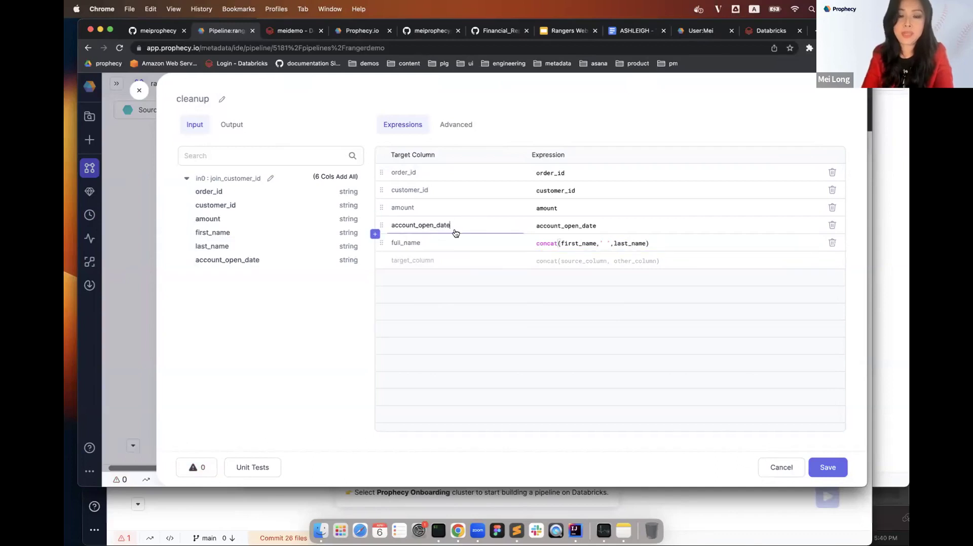
key(BackSpace)
key(BackSpace)
key(BackSpace)
key(BackSpace)
text(length)
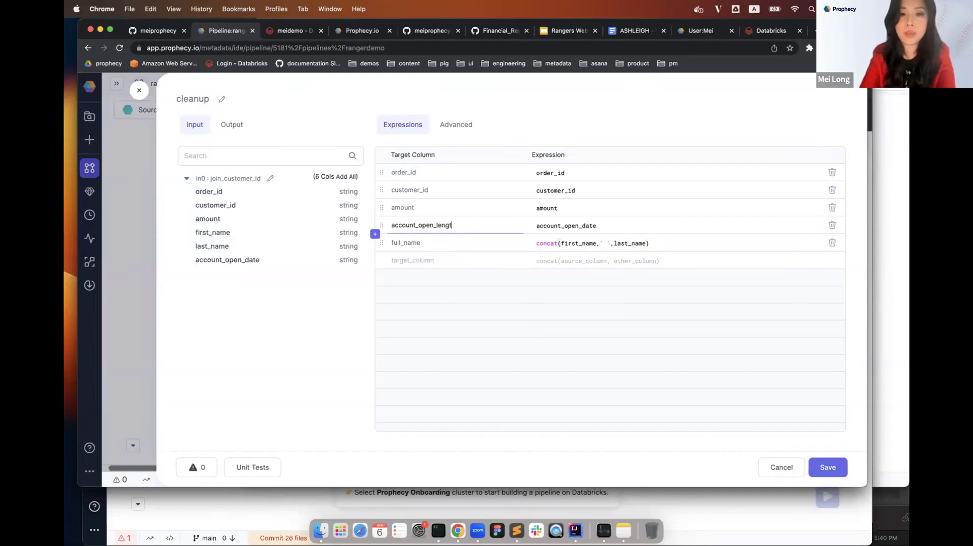
click(556, 227)
click(536, 226)
text(date)
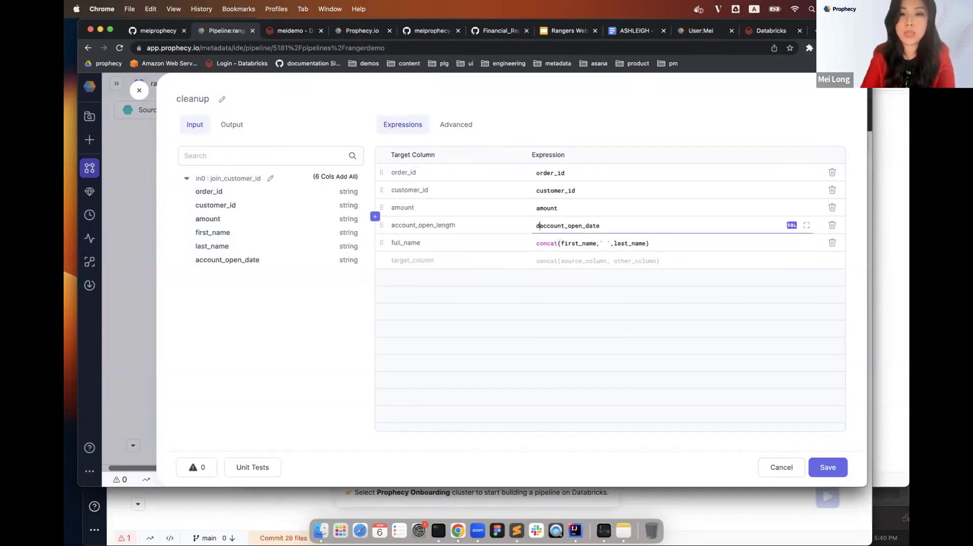
text(diff)
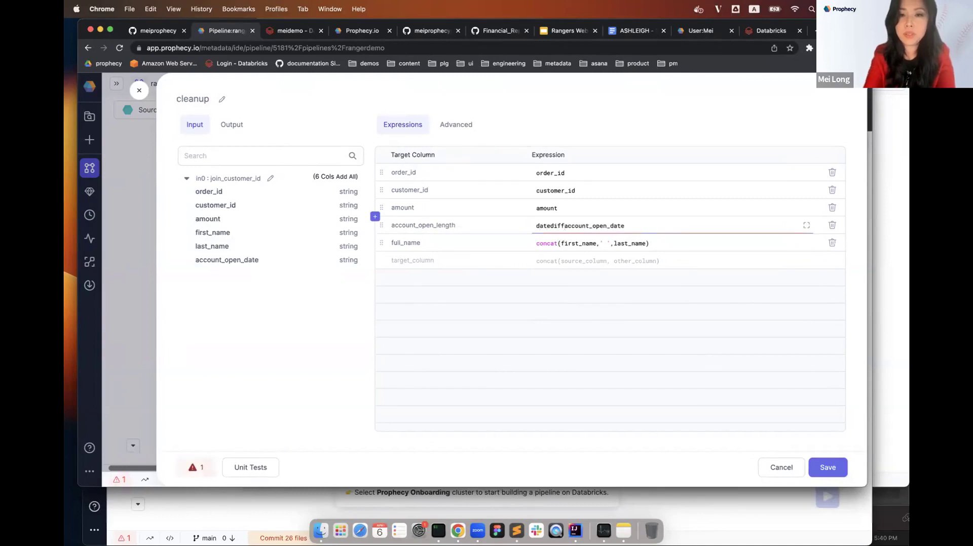
text(()
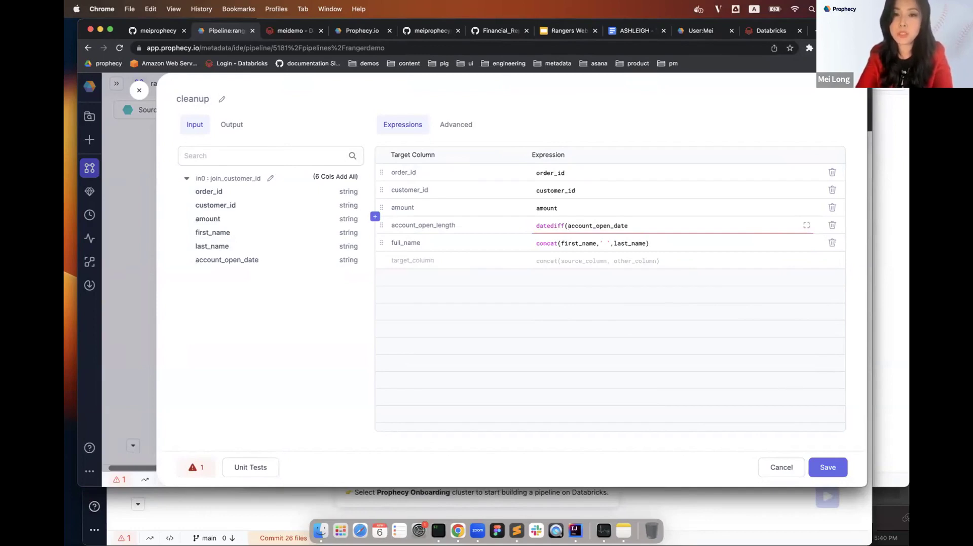
text(current_date)
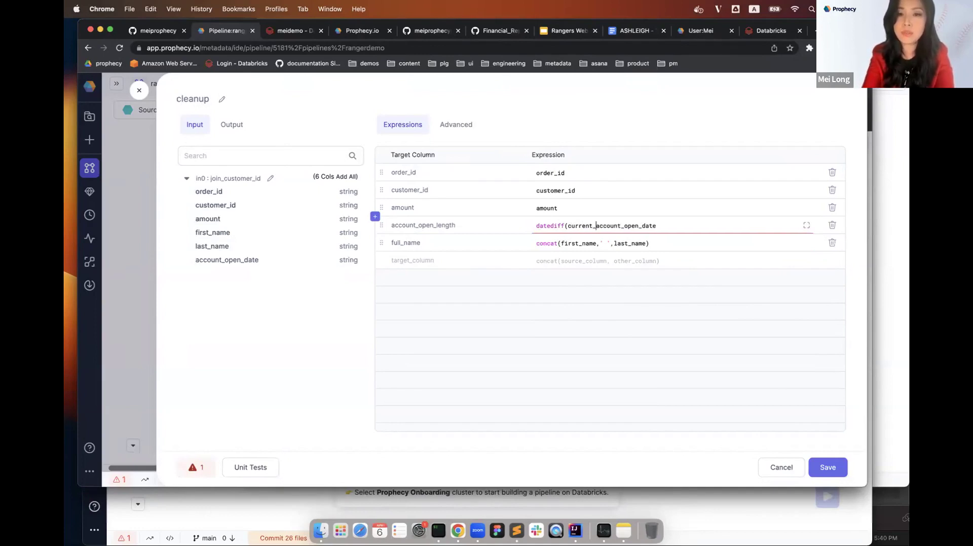
text((),)
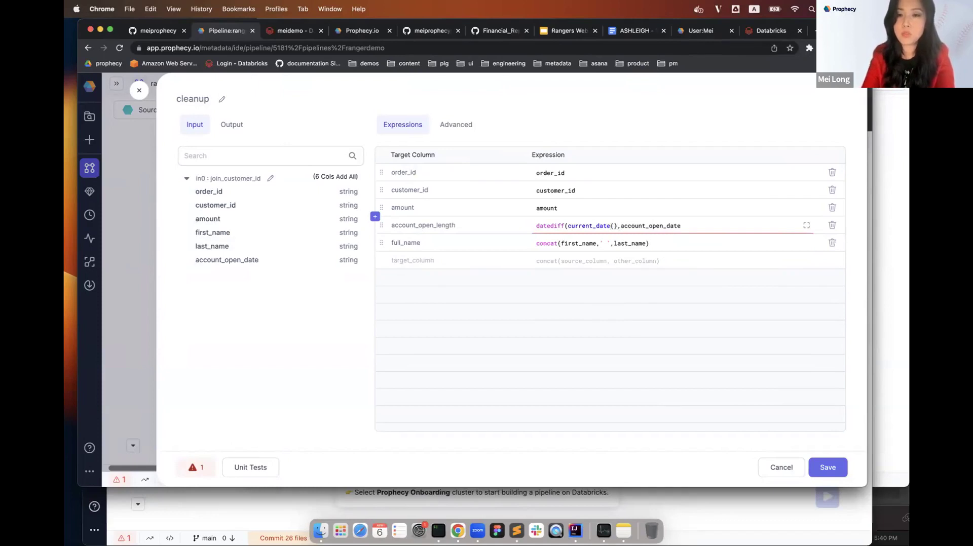
click(704, 227)
text())
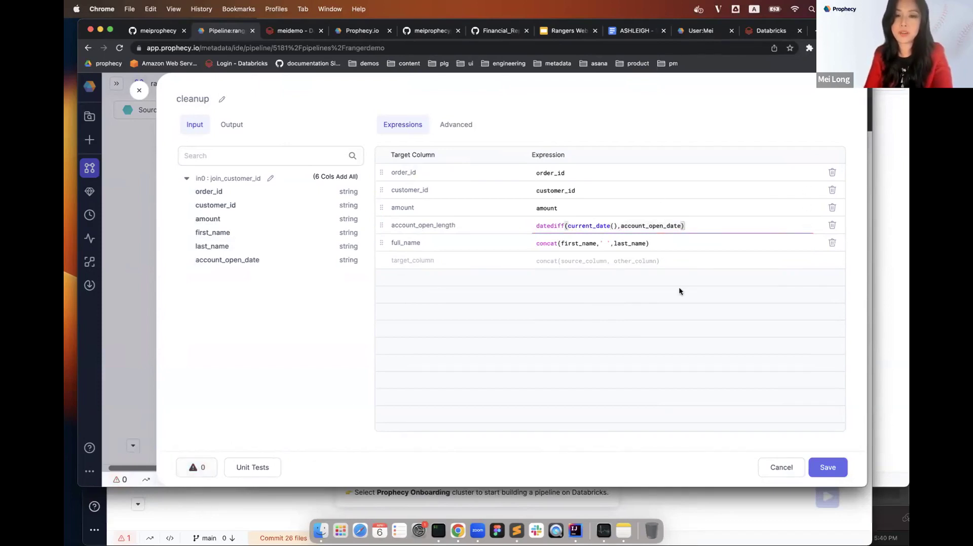
click(818, 461)
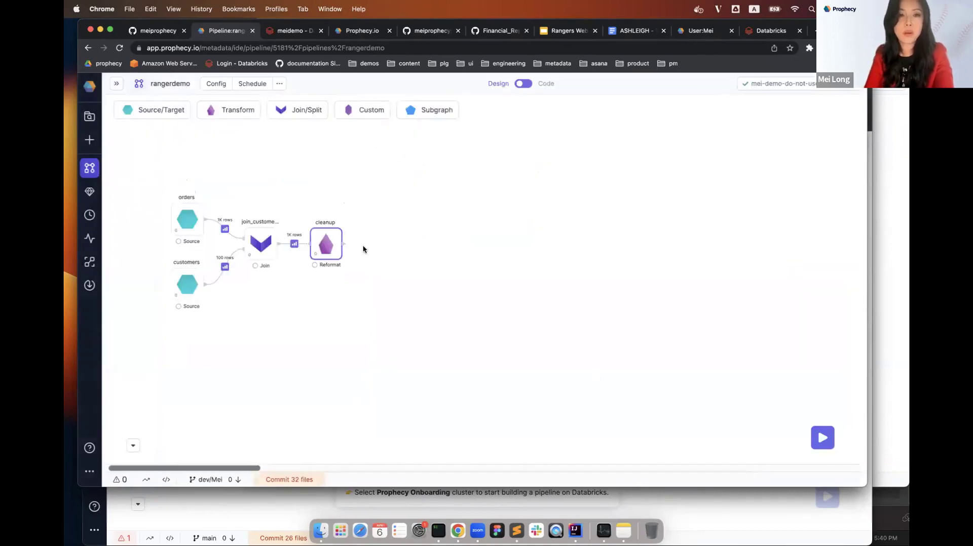
Run the pipeline through the cleanup gem and review its 1K-row output sample with the new columns.
click(327, 255)
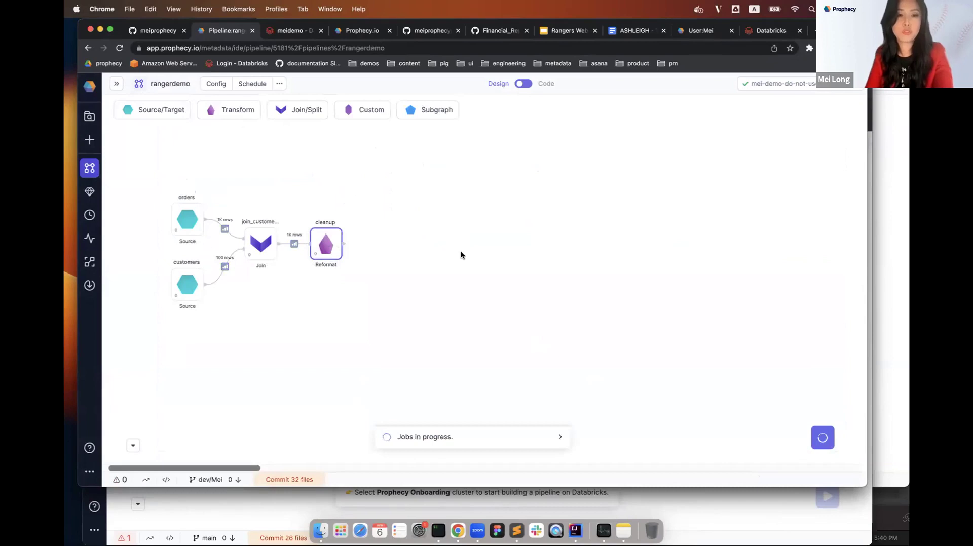
click(352, 247)
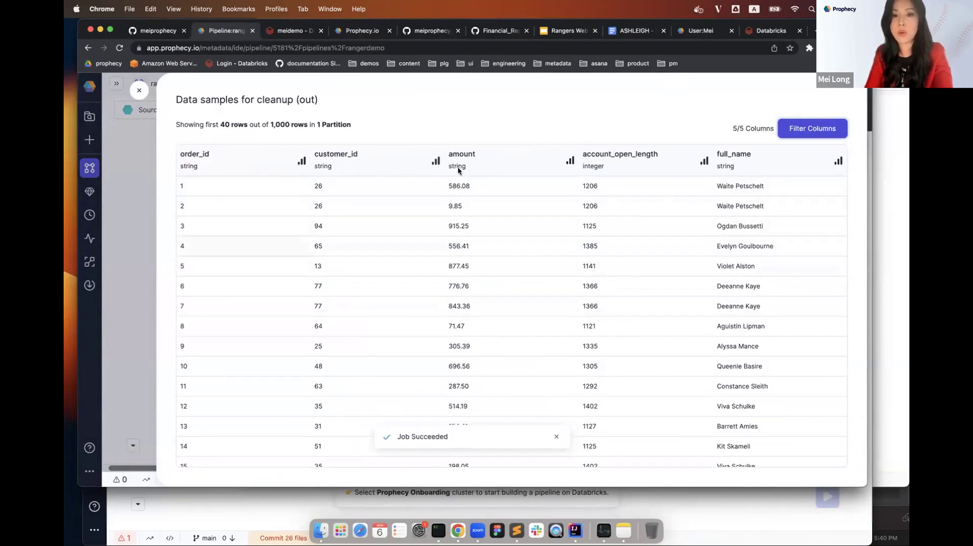
click(142, 92)
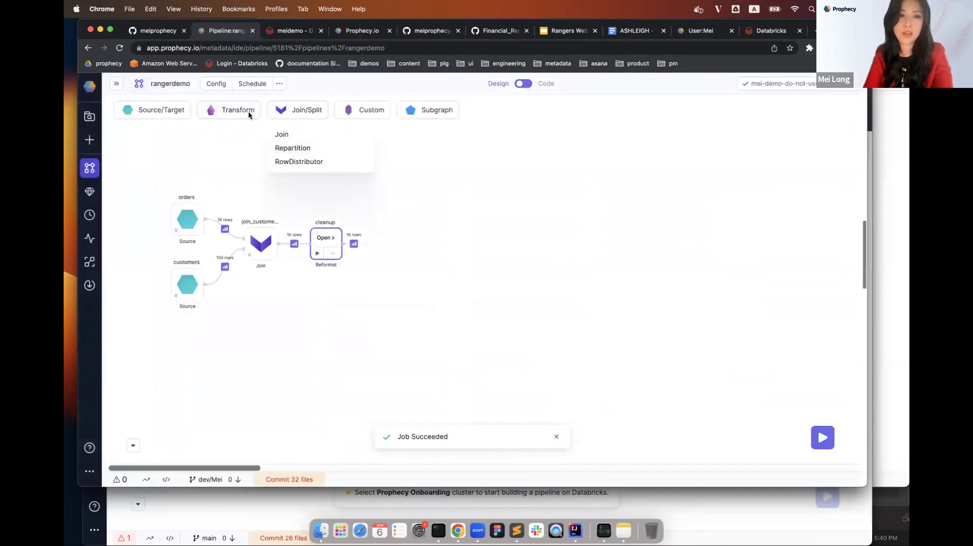
Place an Aggregate gem after cleanup, rename it ordersum, and open its settings.
mouse_move(250, 116)
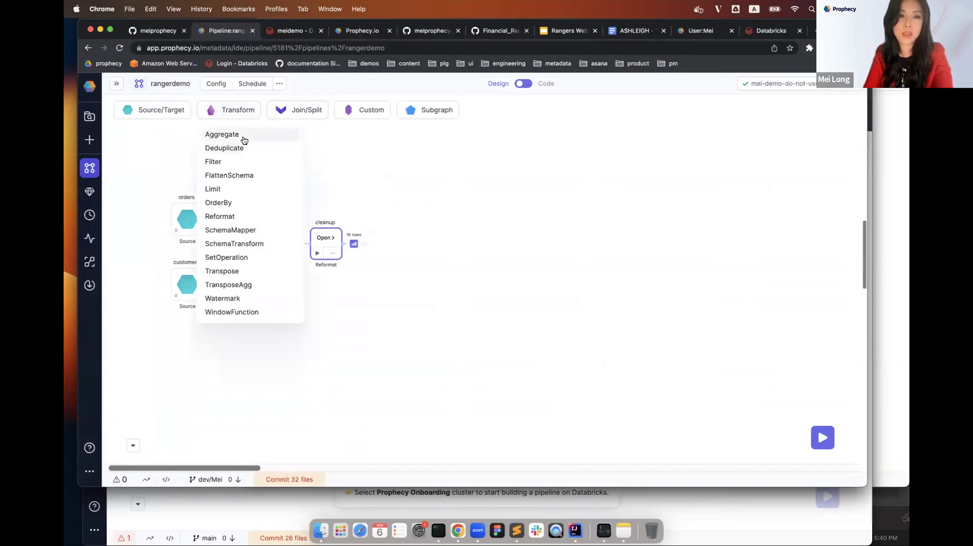
drag(244, 136, 402, 237)
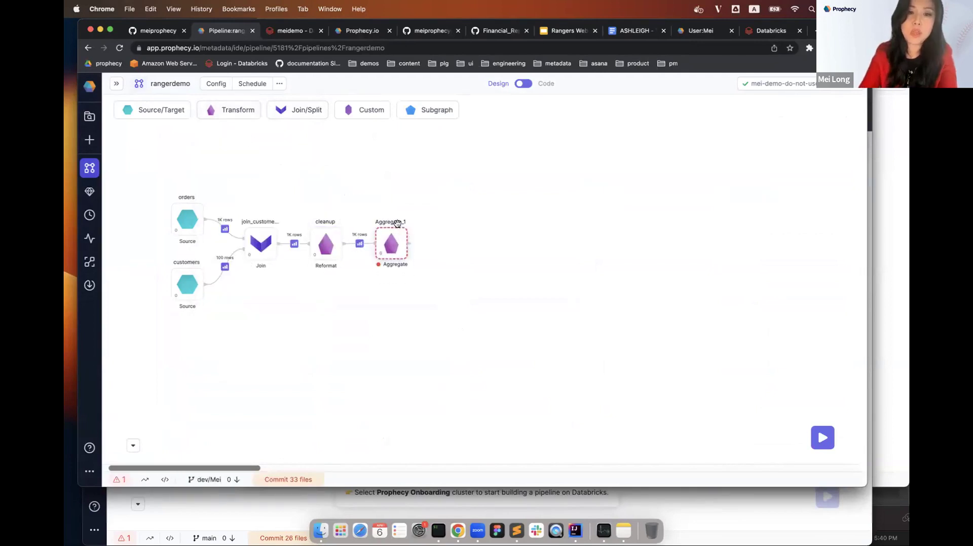
double_click(398, 222)
text(ord)
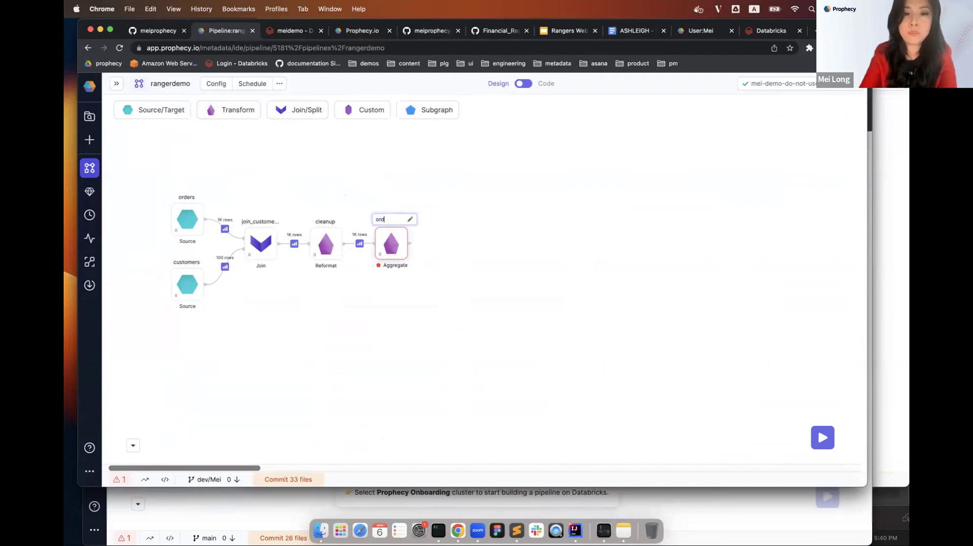
text(ersum)
key(Return)
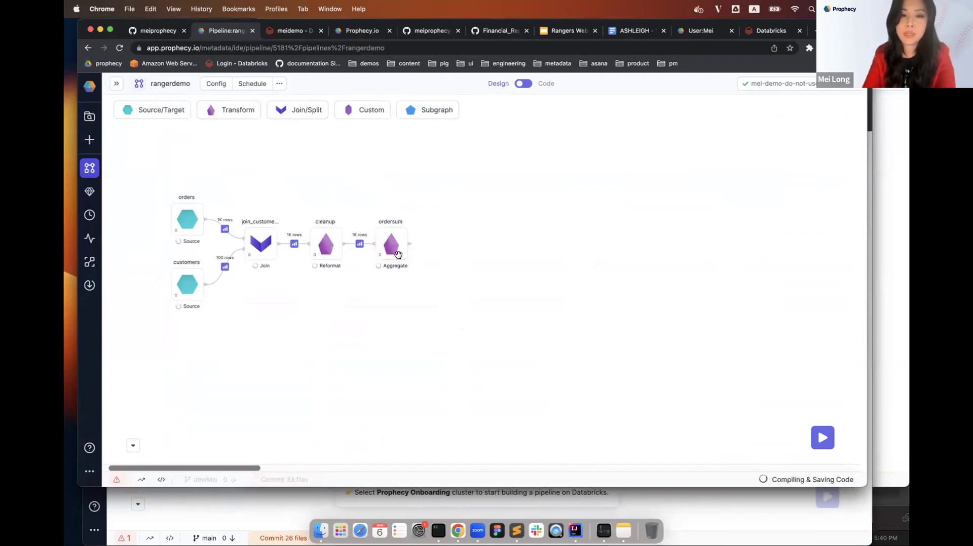
click(390, 239)
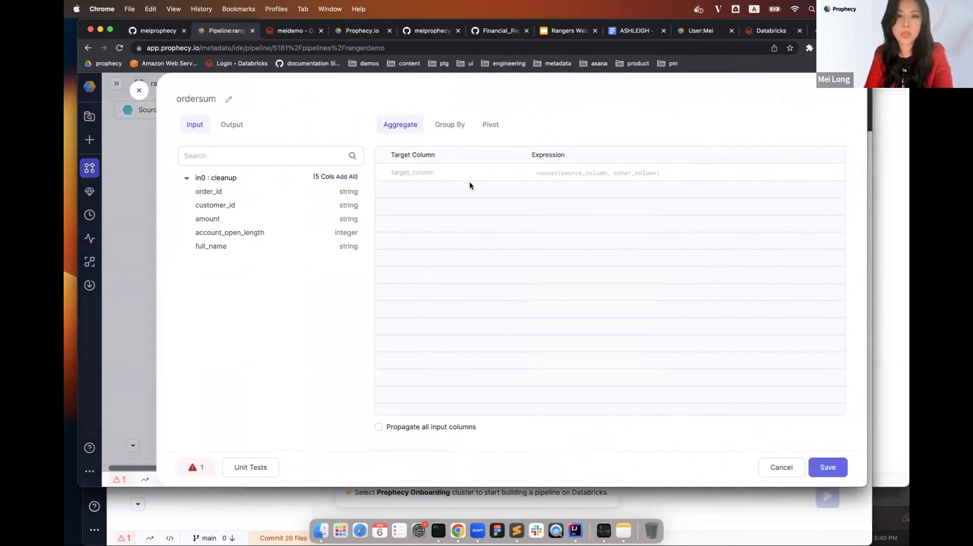
Add an orders aggregate column computed as count(order_id).
click(446, 174)
text(order)
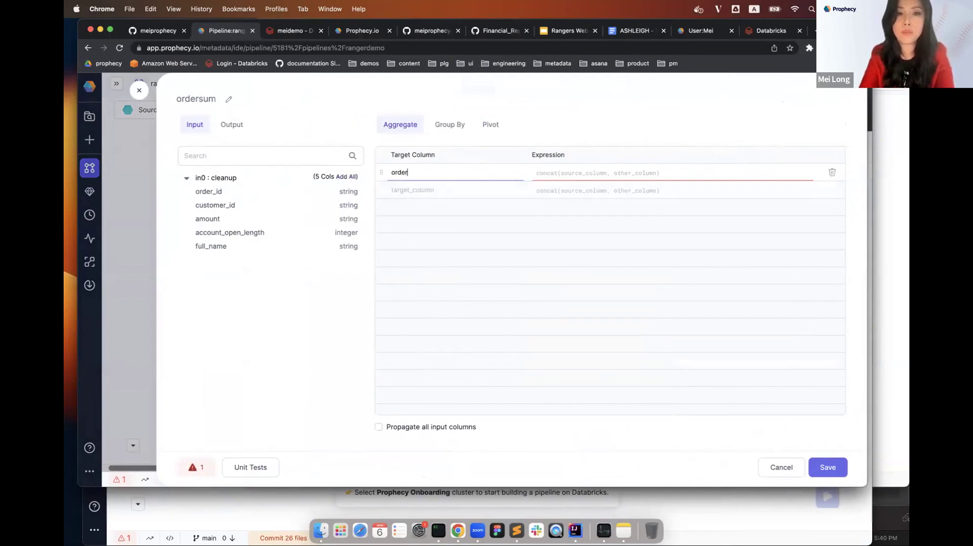
text(s)
key(Tab)
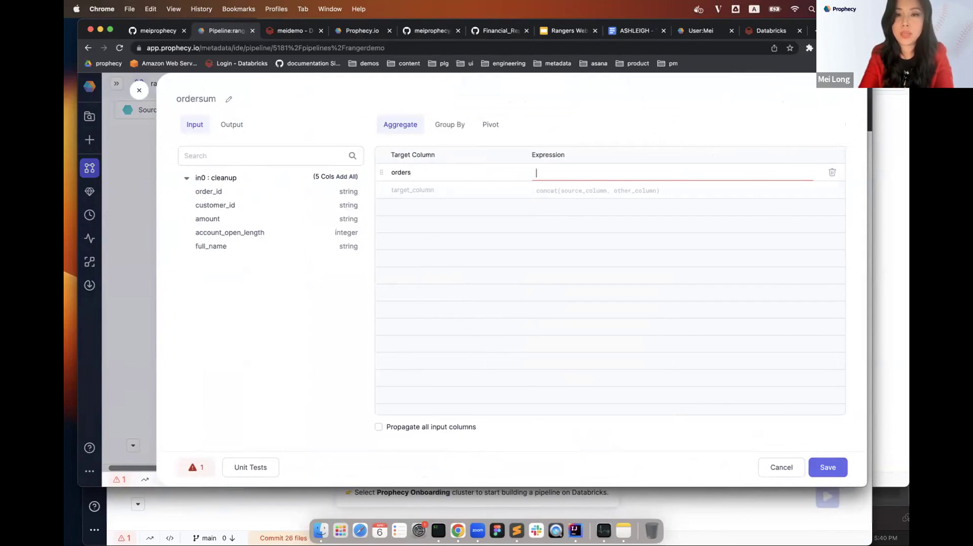
text(count()
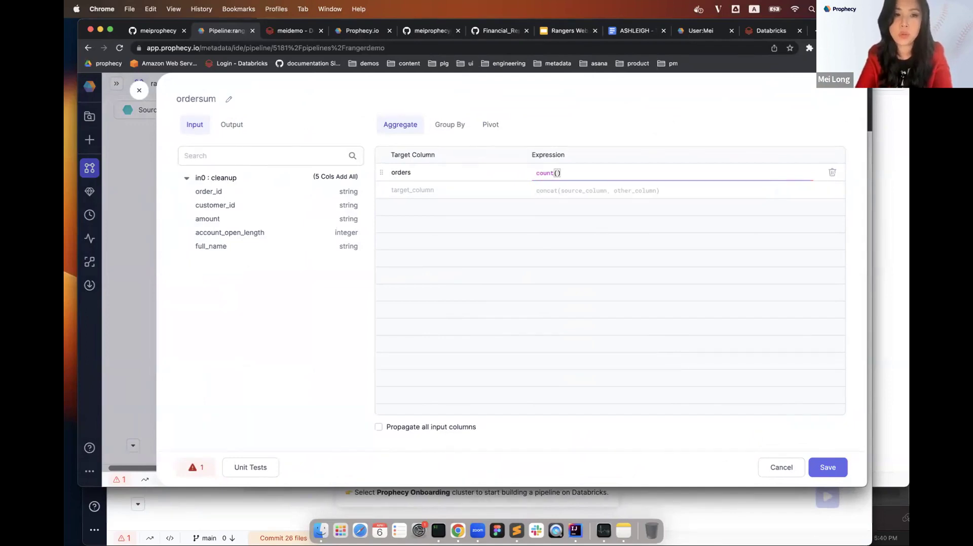
text(order_)
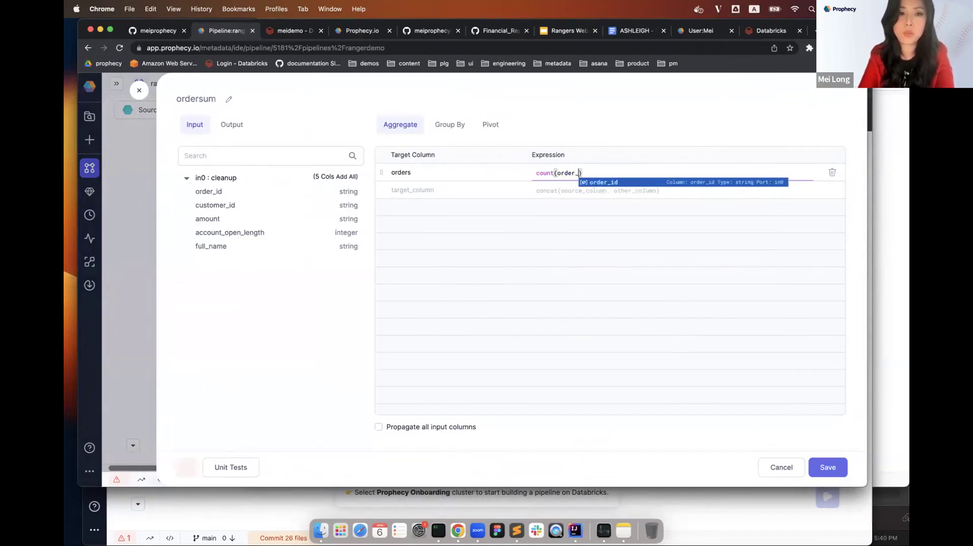
key(Return)
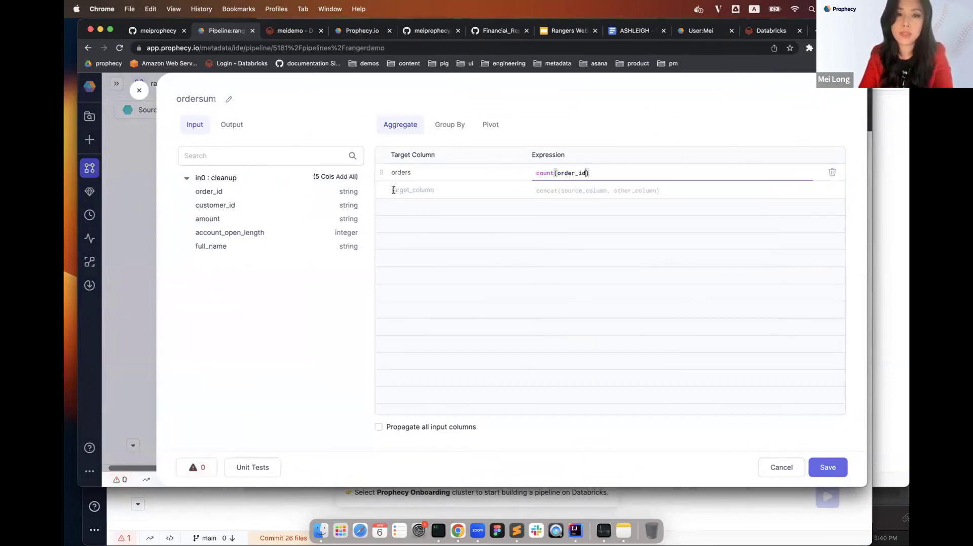
Add amount as sum(amount), plus first() aggregates of account_open_length and full_name.
click(393, 190)
text(customer)
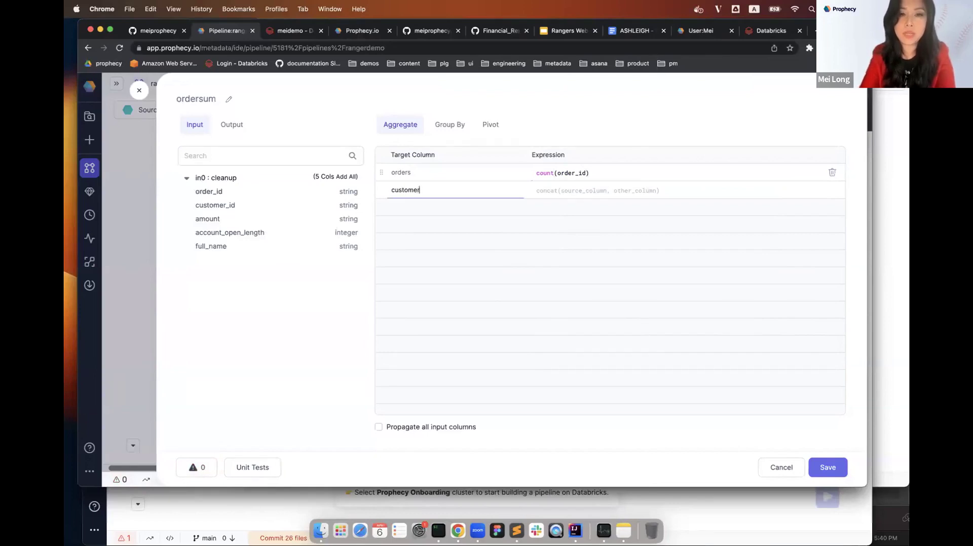
key(BackSpace)
key(BackSpace)
key(BackSpace)
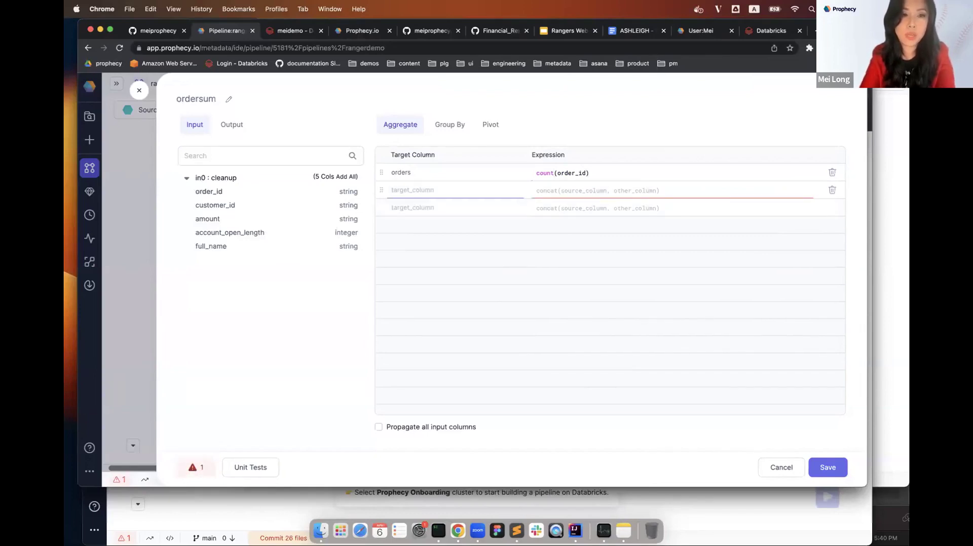
text(amount)
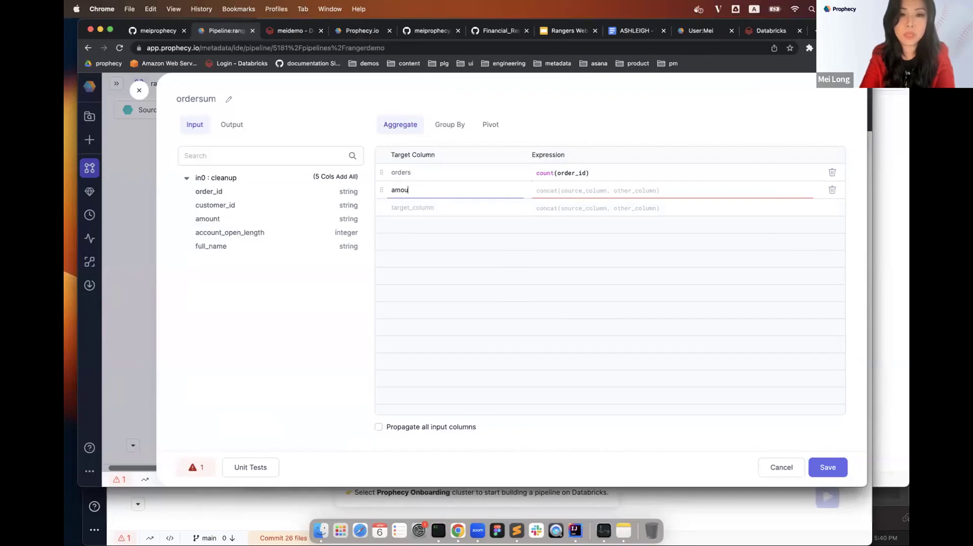
key(Tab)
text(sum(amou)
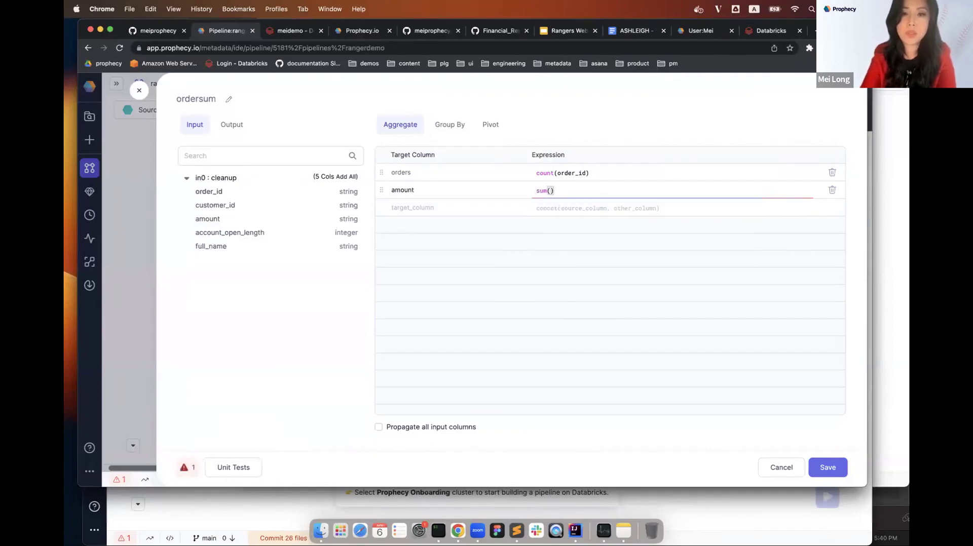
key(Return)
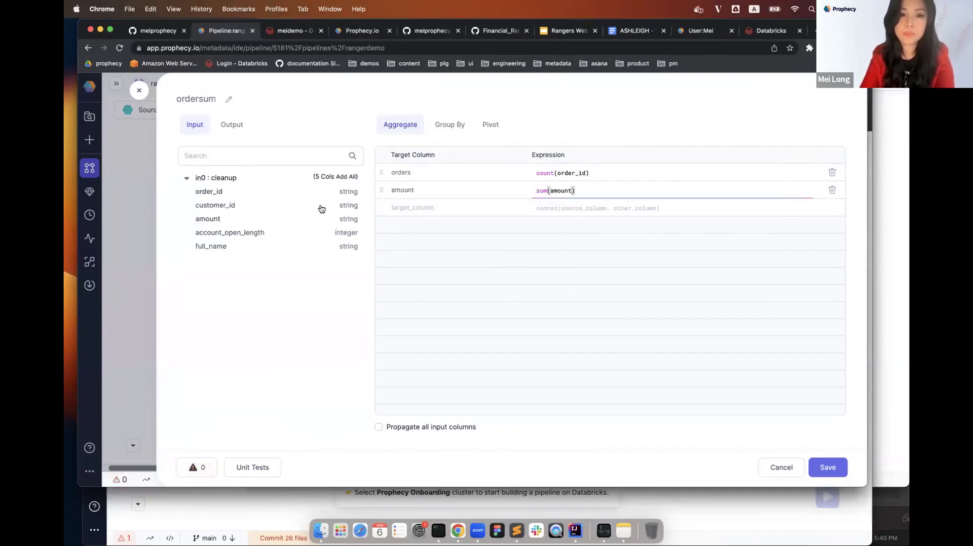
click(287, 232)
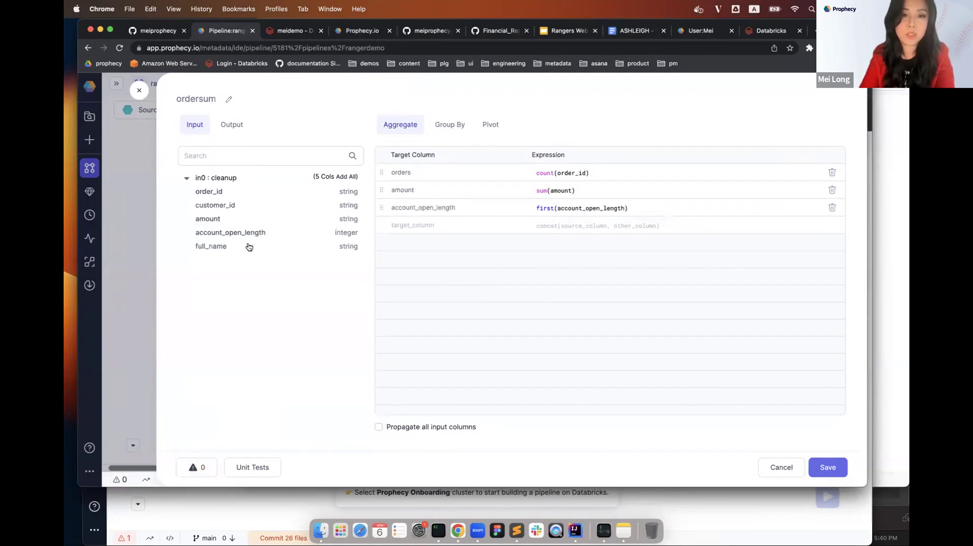
click(248, 246)
Group the ordersum aggregation by customer_id and save it.
click(445, 126)
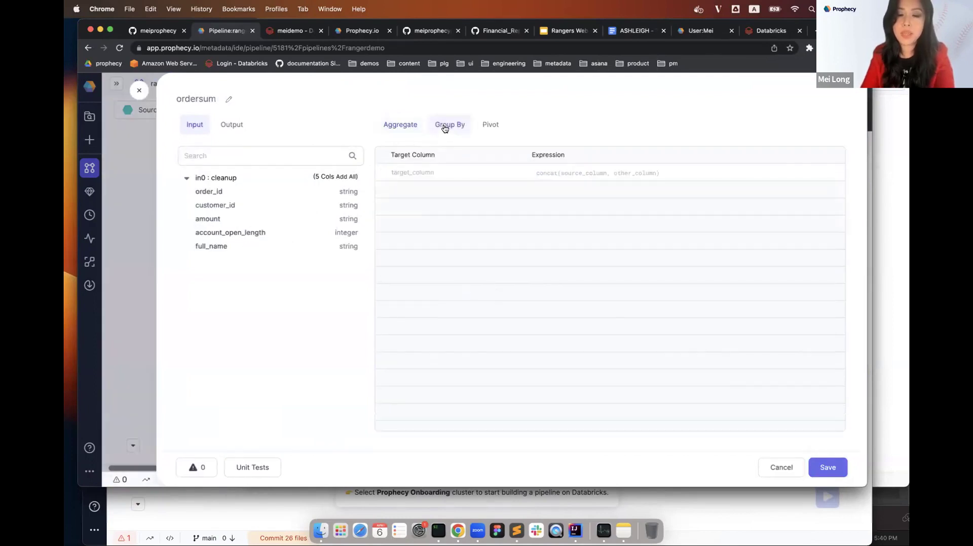
click(219, 208)
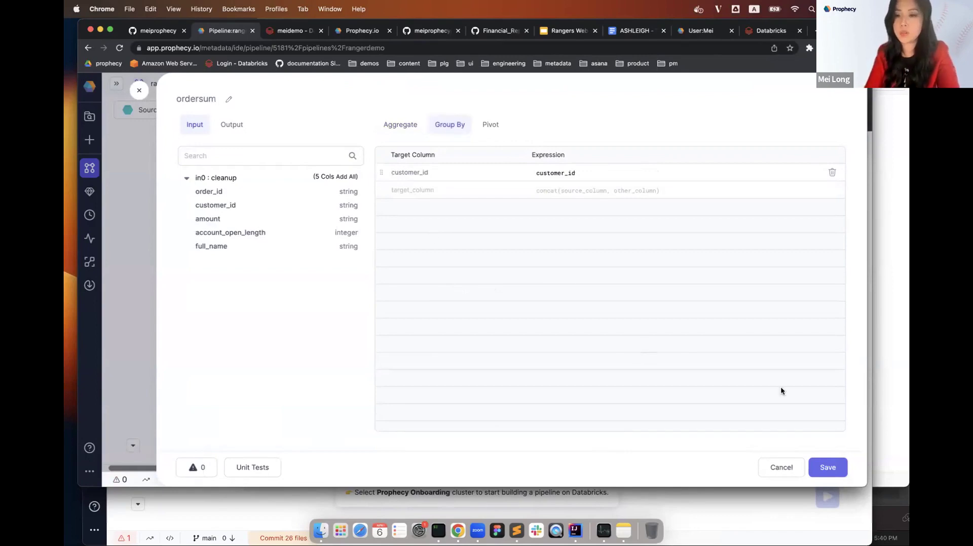
click(828, 466)
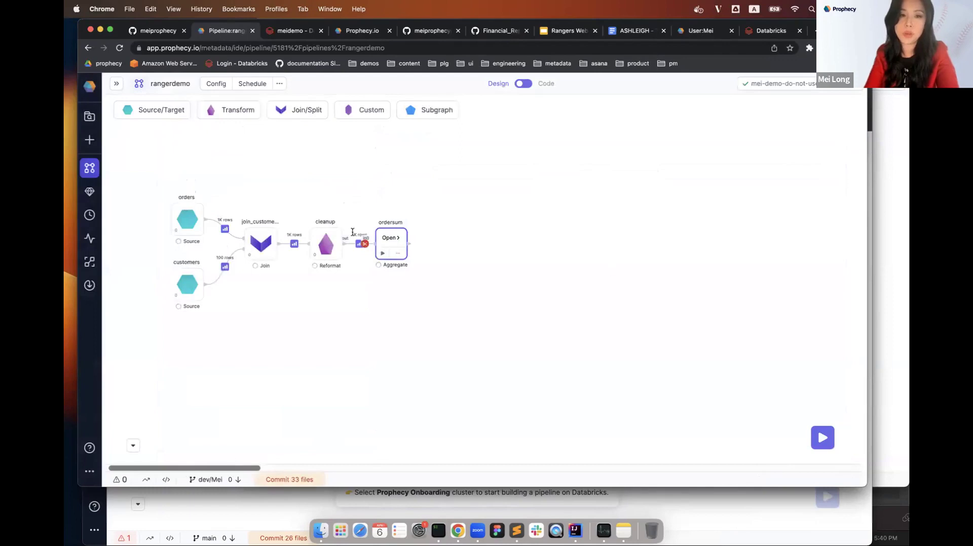
Run the pipeline through ordersum and inspect the 100-row output and customer_id statistics.
click(383, 254)
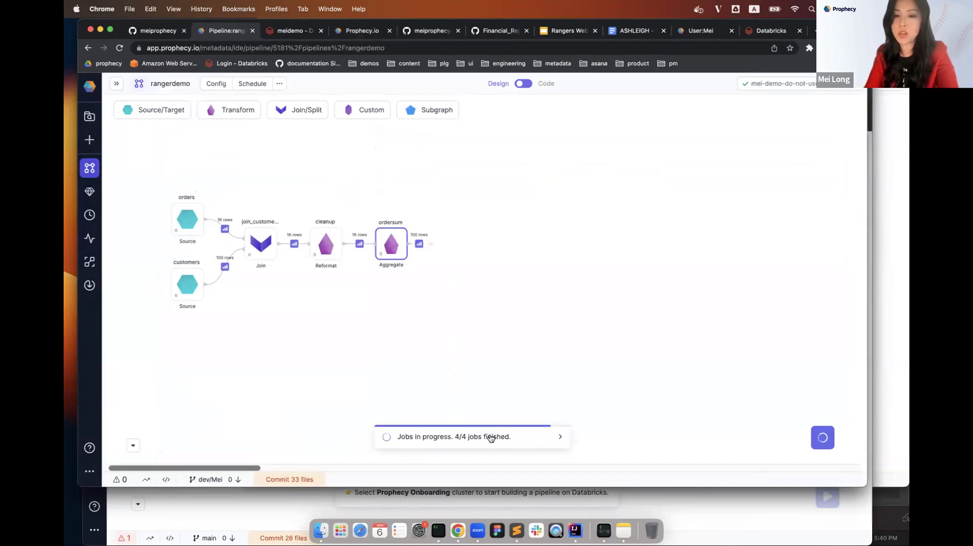
click(419, 244)
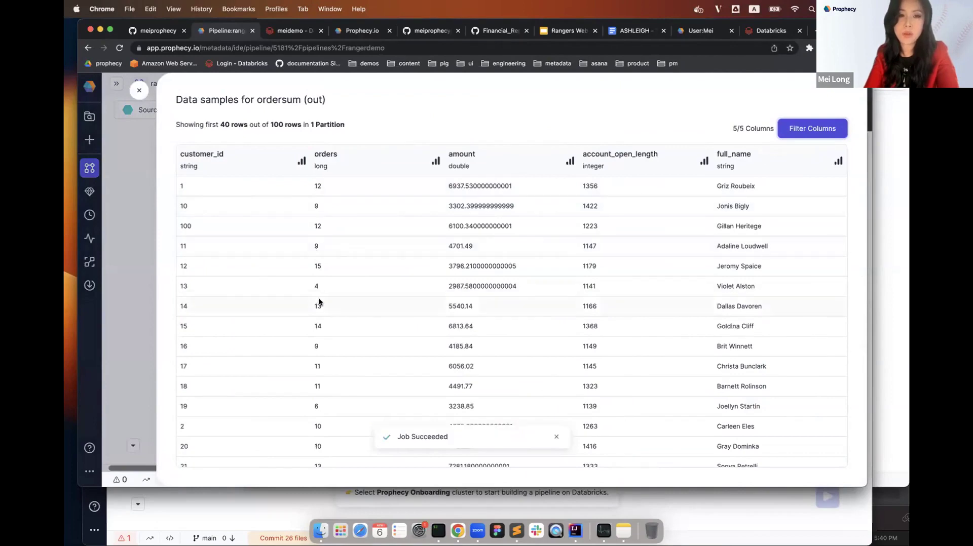
click(302, 162)
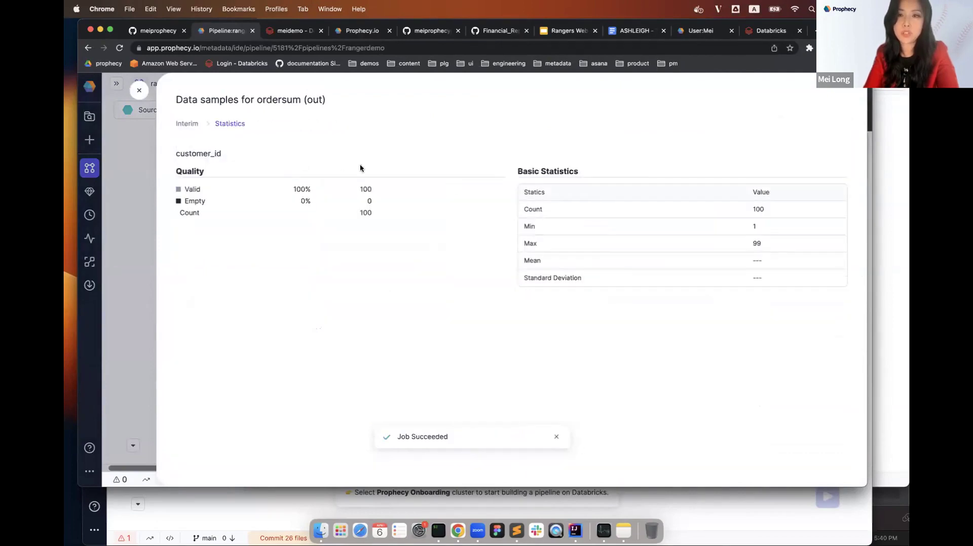
click(142, 95)
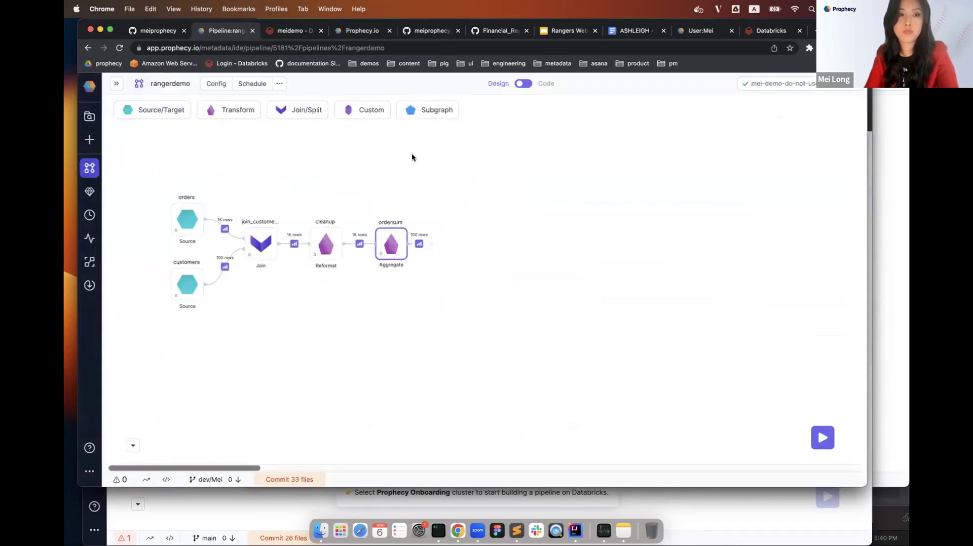
Connect a new Target gem after ordersum, name it customersorders, and open its configuration.
click(167, 109)
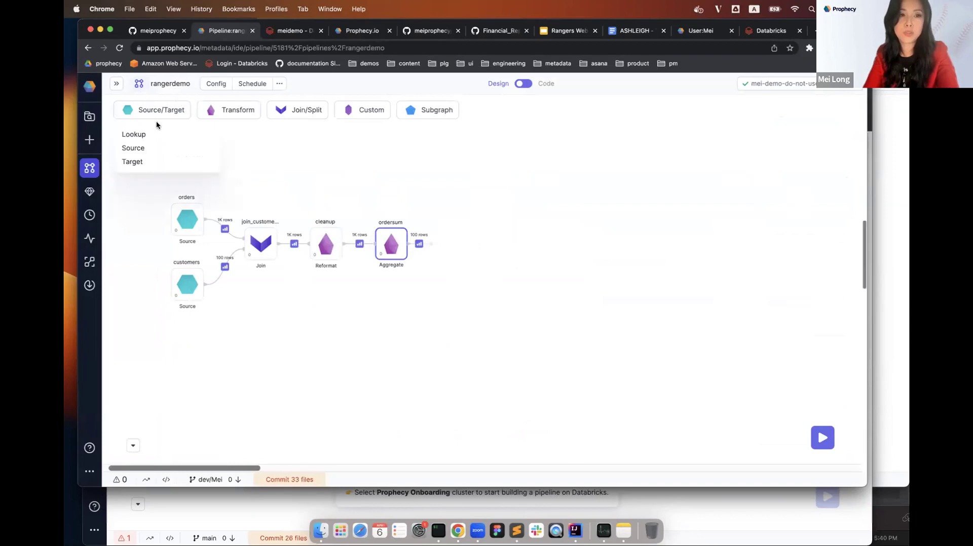
click(142, 162)
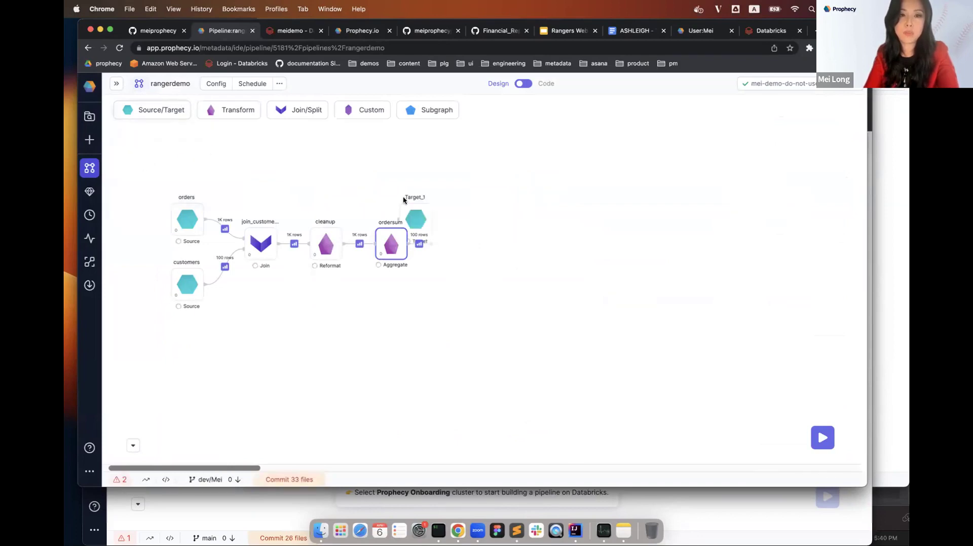
drag(430, 211, 469, 228)
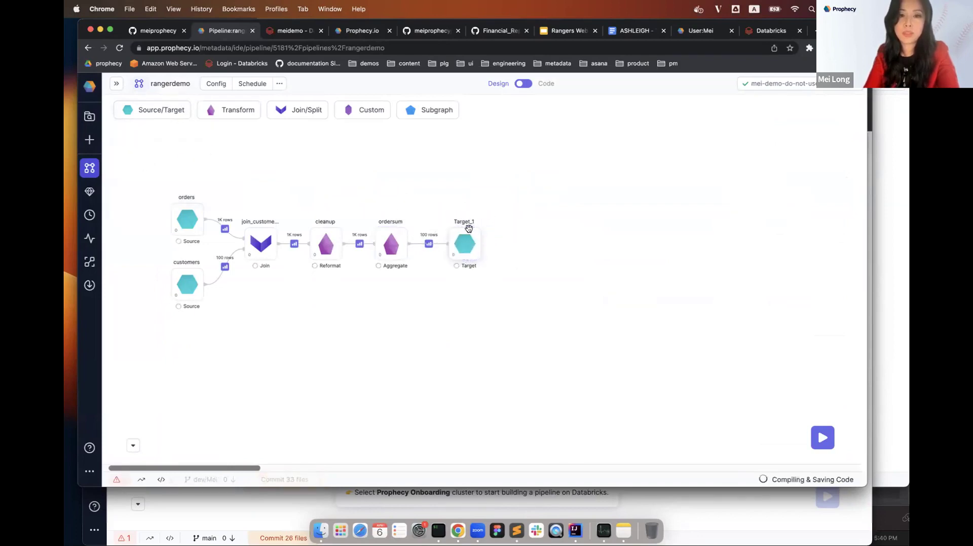
mouse_move(468, 224)
text(customers)
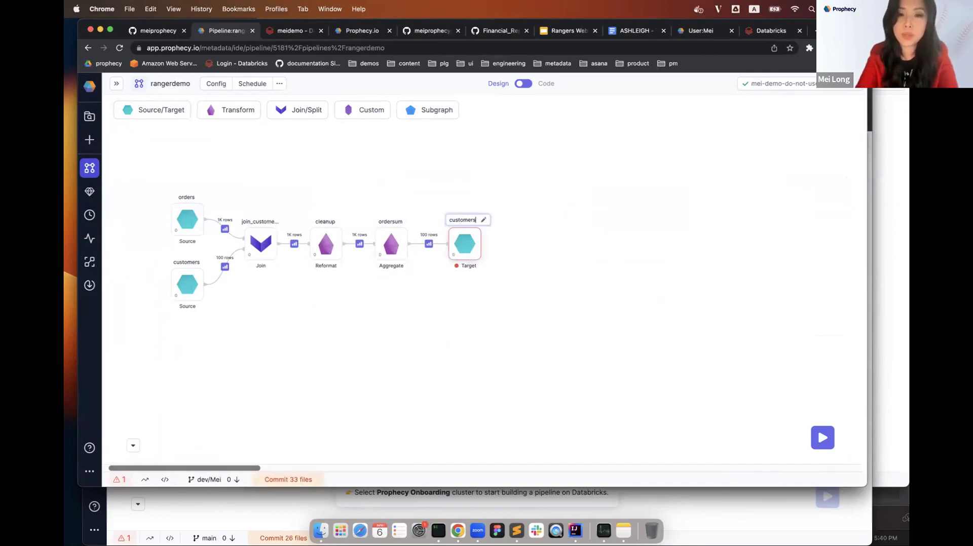
text(orders)
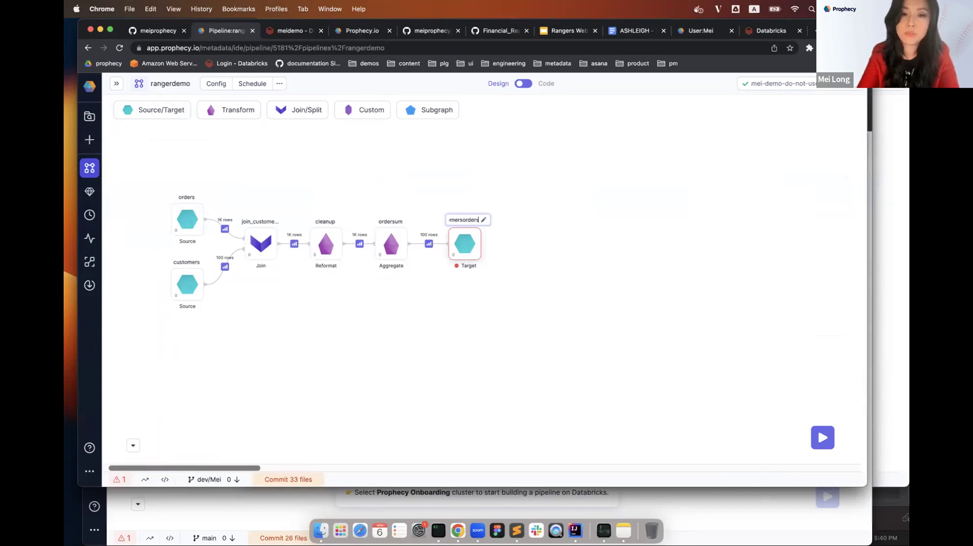
key(Return)
double_click(467, 237)
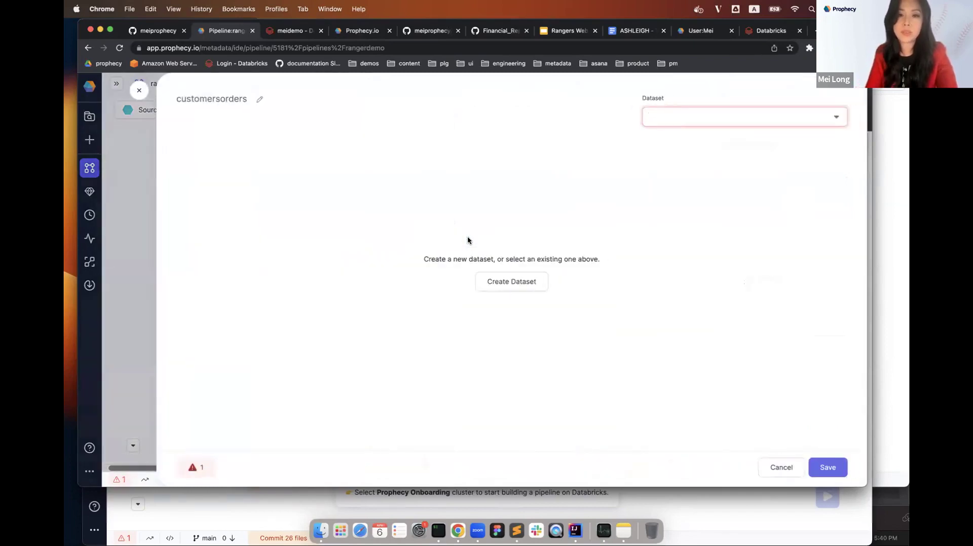
Start a new catalog-table dataset in the meitest database with table customerorderagg.
click(499, 281)
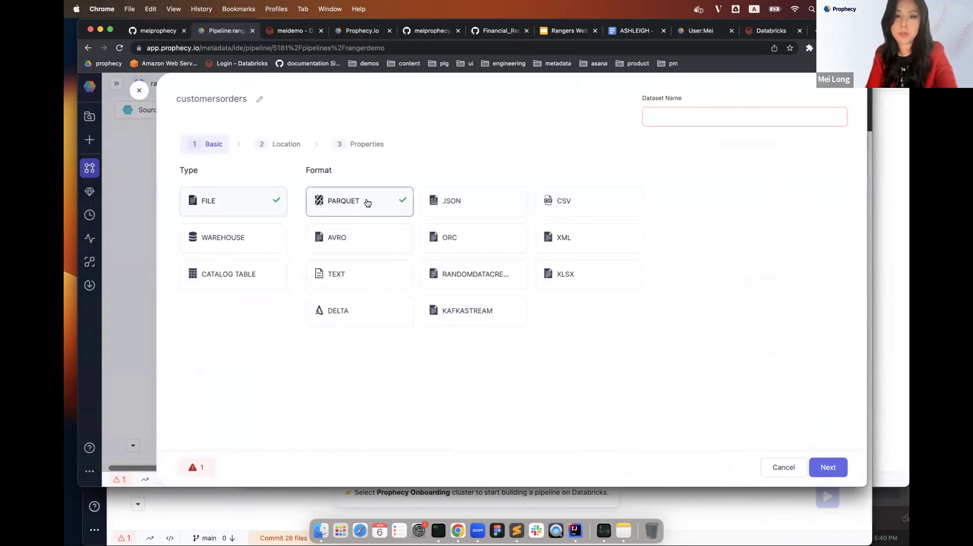
click(236, 283)
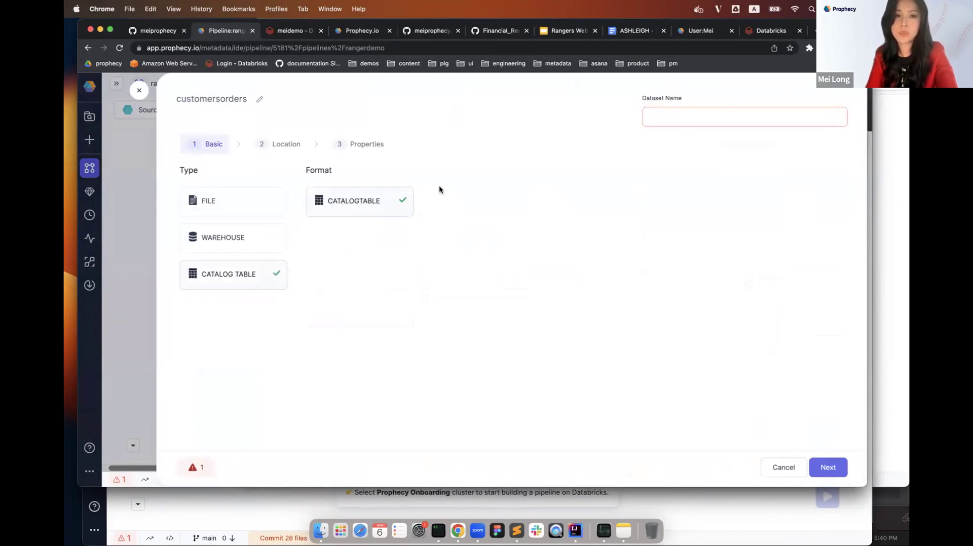
click(283, 147)
click(278, 198)
text(mei)
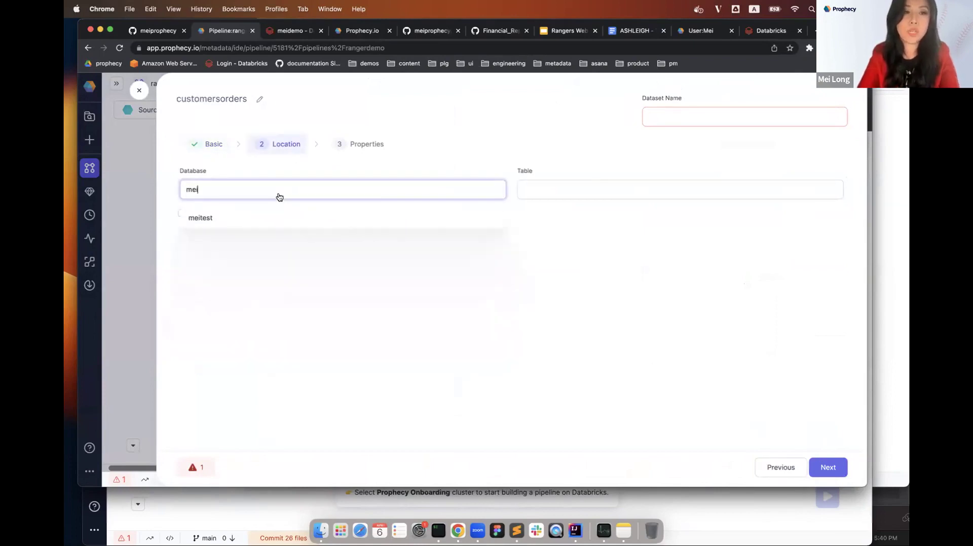
text(test)
click(245, 218)
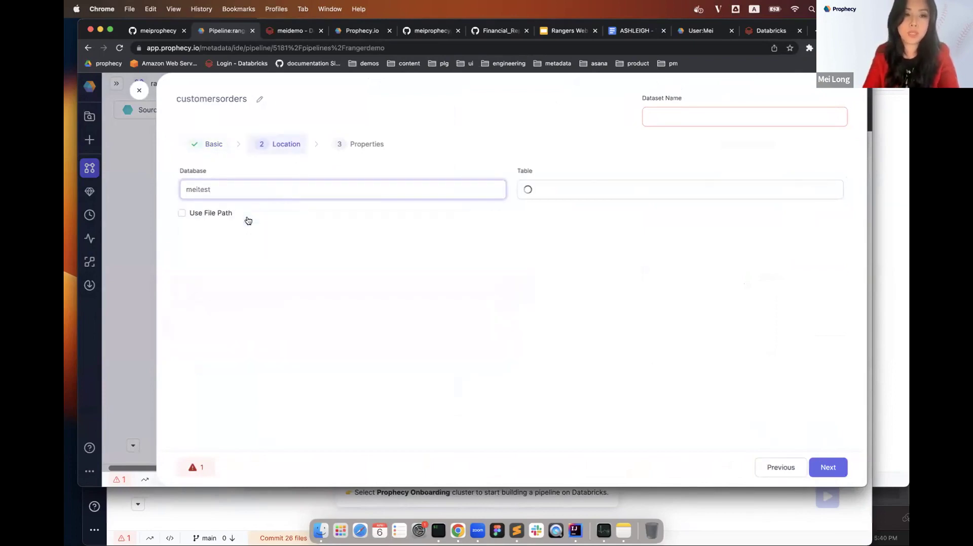
click(556, 192)
text(cu)
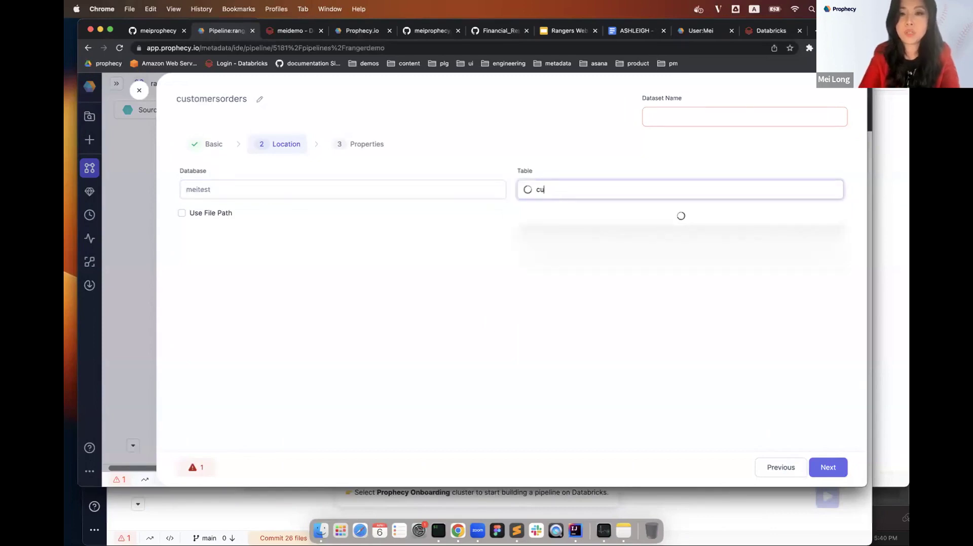
text(stomerorder)
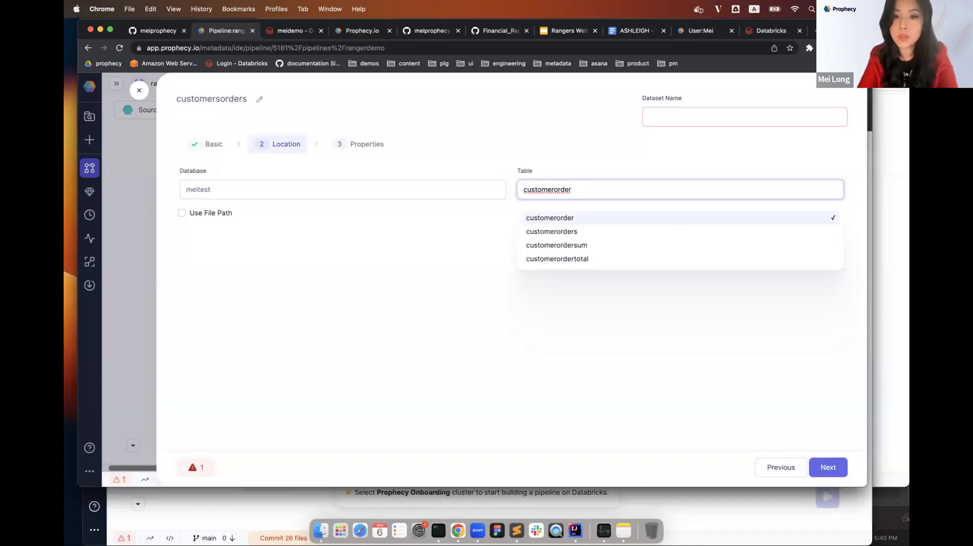
text(agg)
click(611, 249)
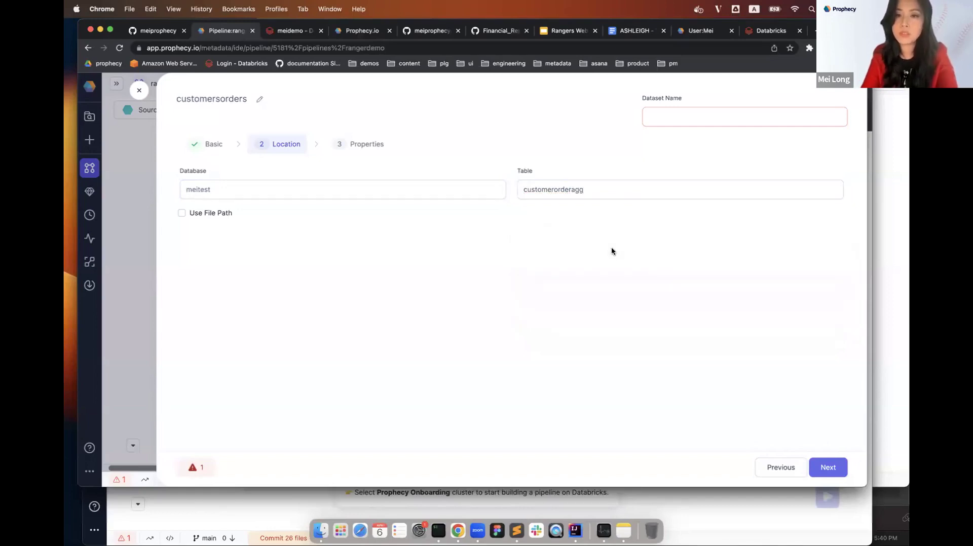
click(828, 466)
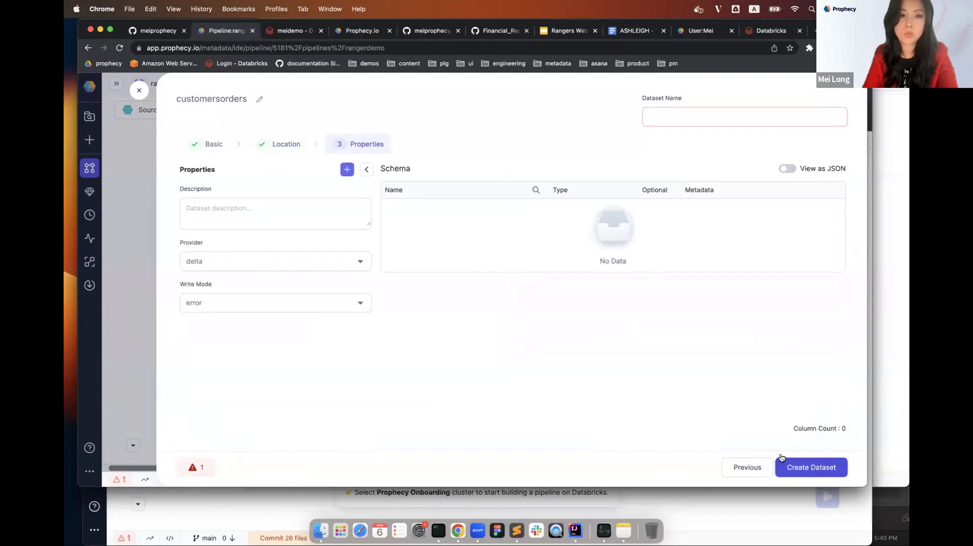
Use overwrite write mode, name the dataset customeragg, create it, and save the target.
click(363, 306)
click(309, 332)
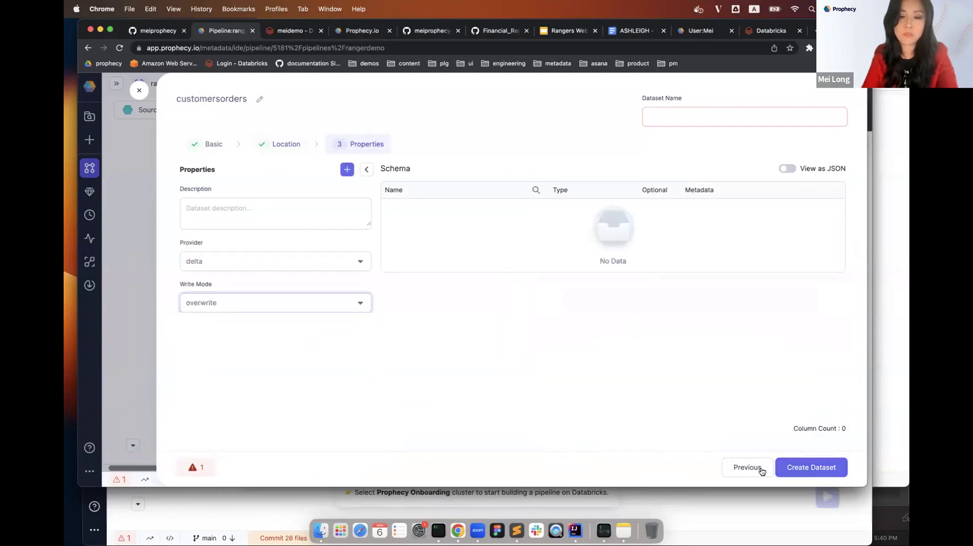
click(811, 476)
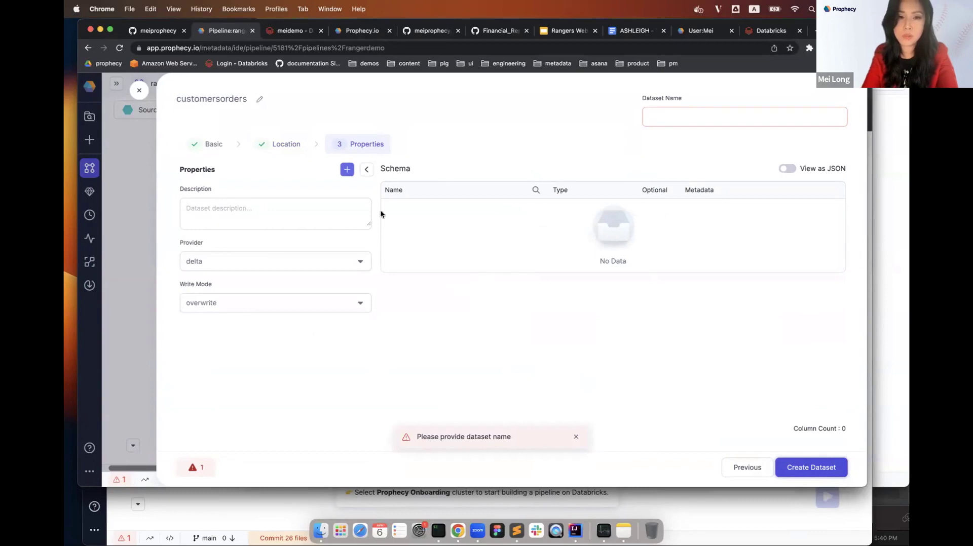
click(674, 122)
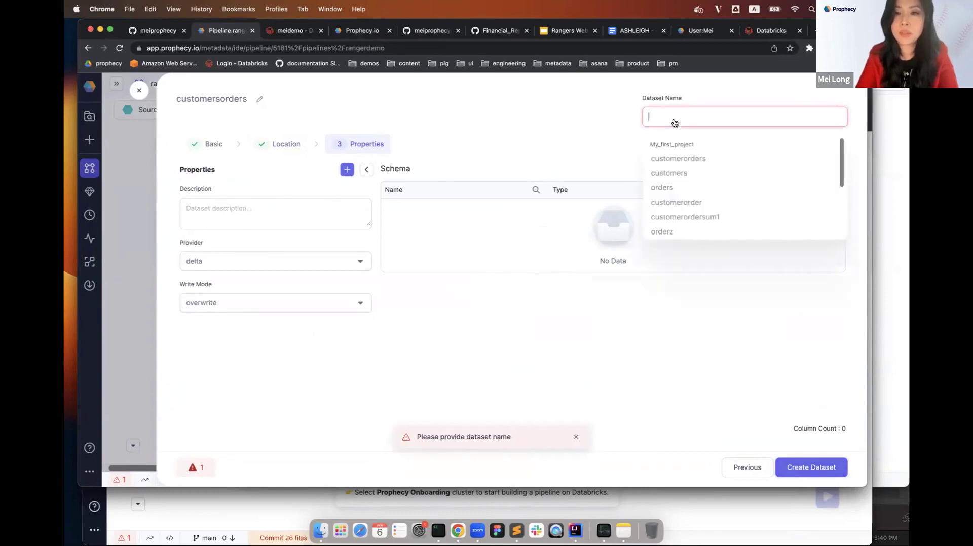
text(customeraggre)
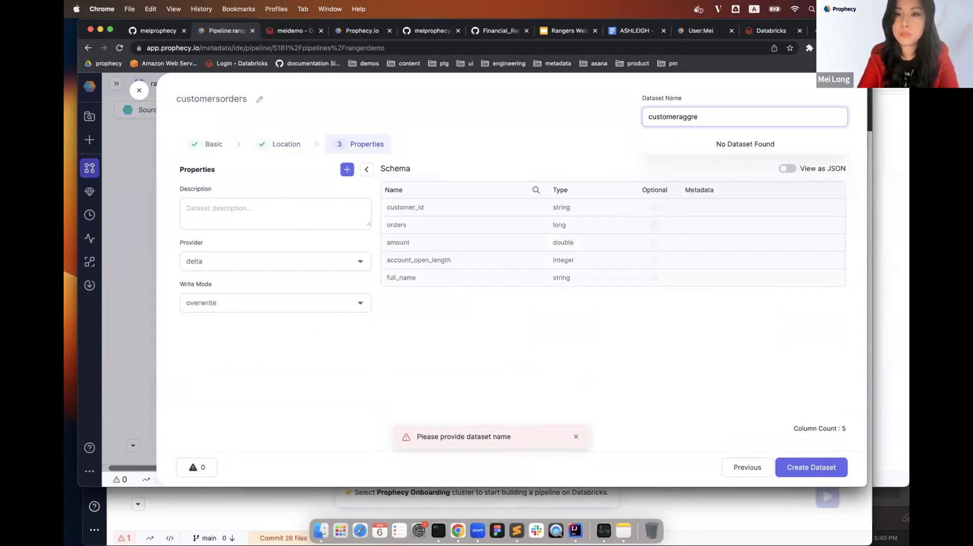
click(824, 474)
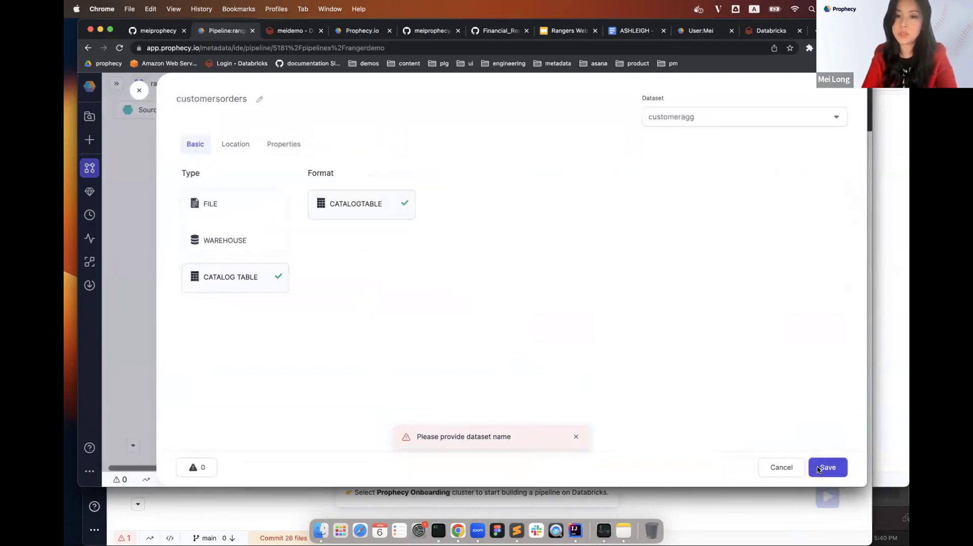
click(827, 466)
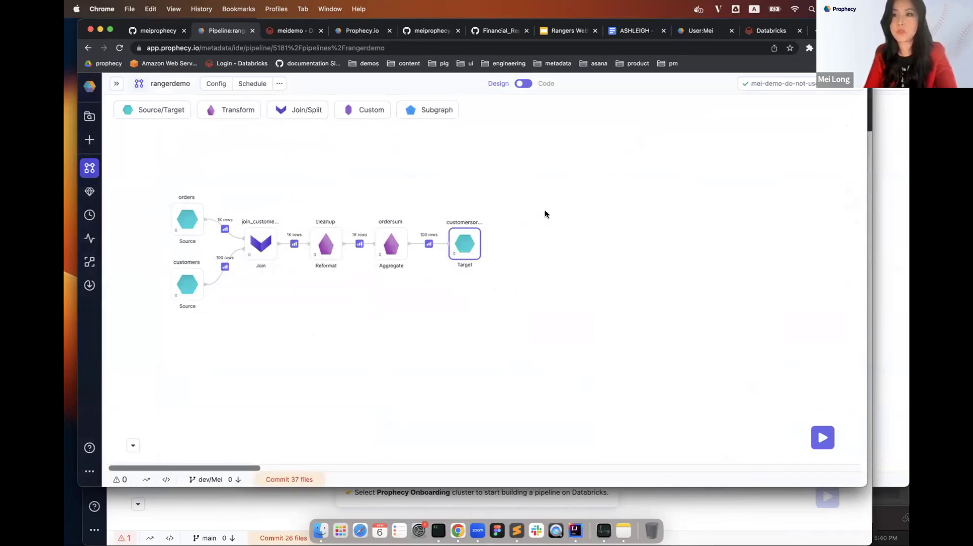
click(524, 83)
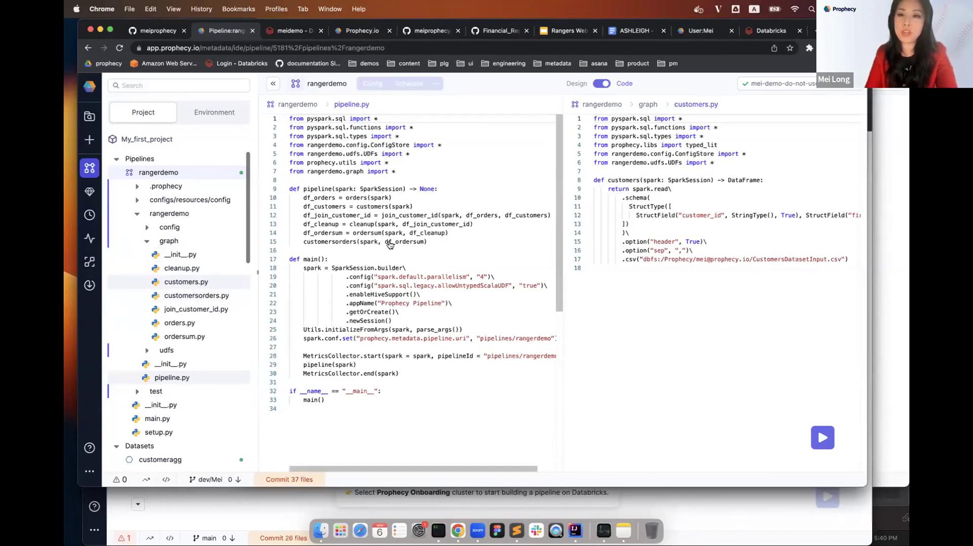
click(209, 296)
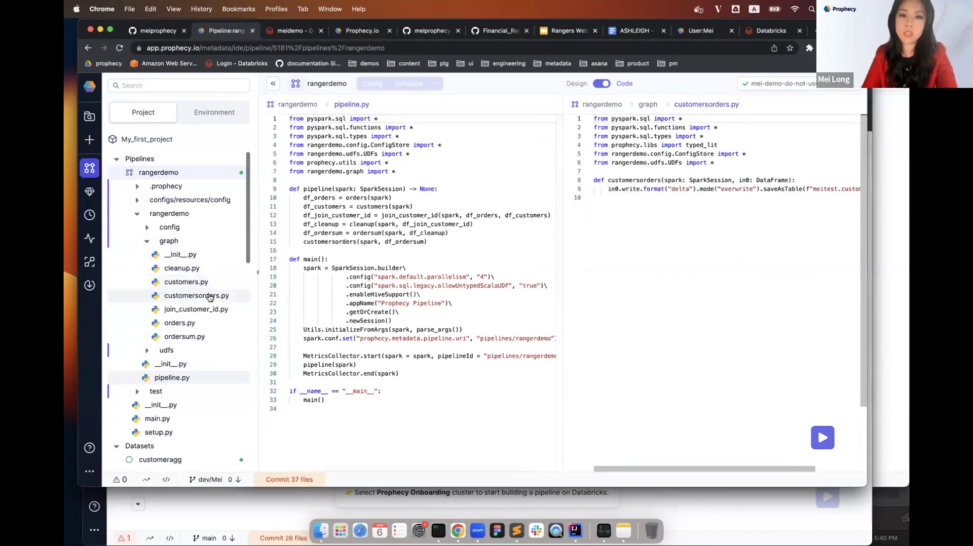
double_click(787, 180)
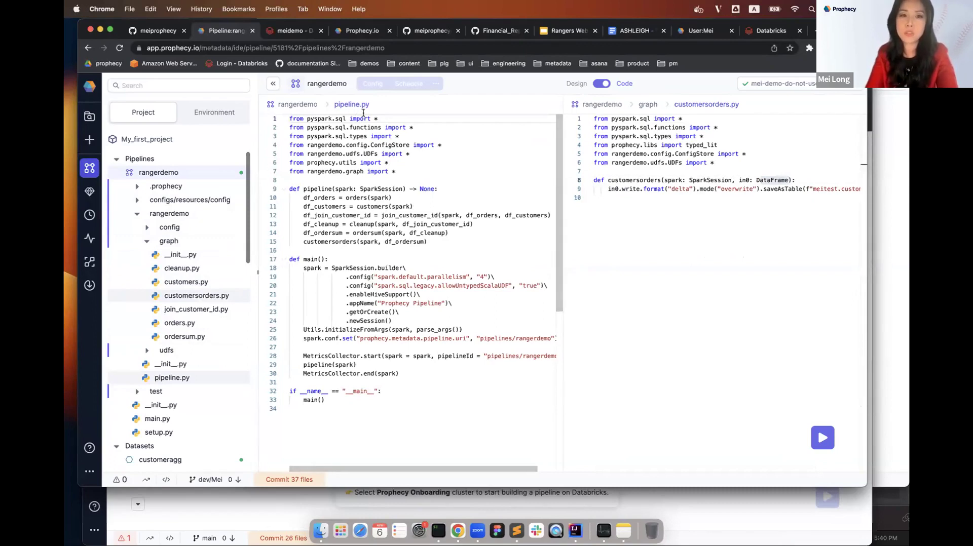
click(602, 85)
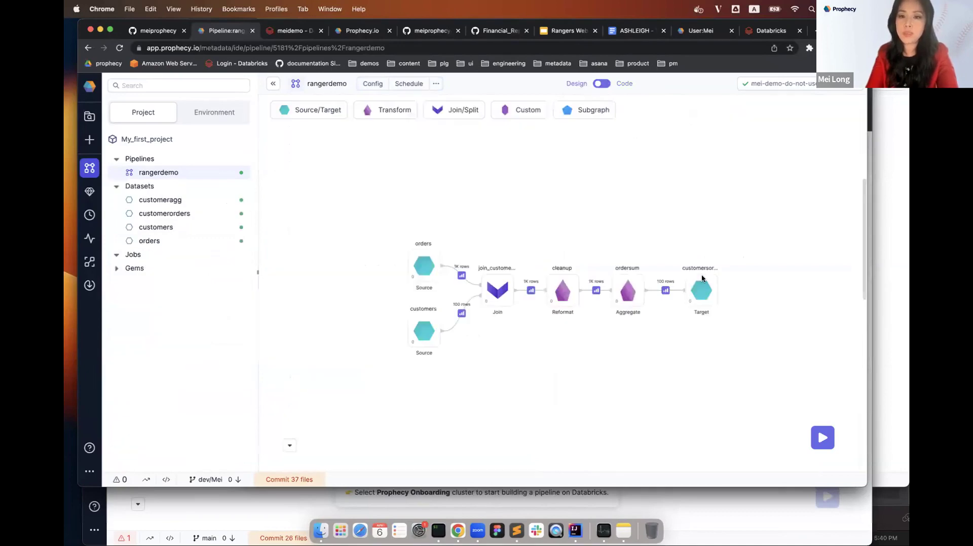
Run the whole rangerdemo pipeline and watch it reach 7/7 jobs finished.
click(821, 439)
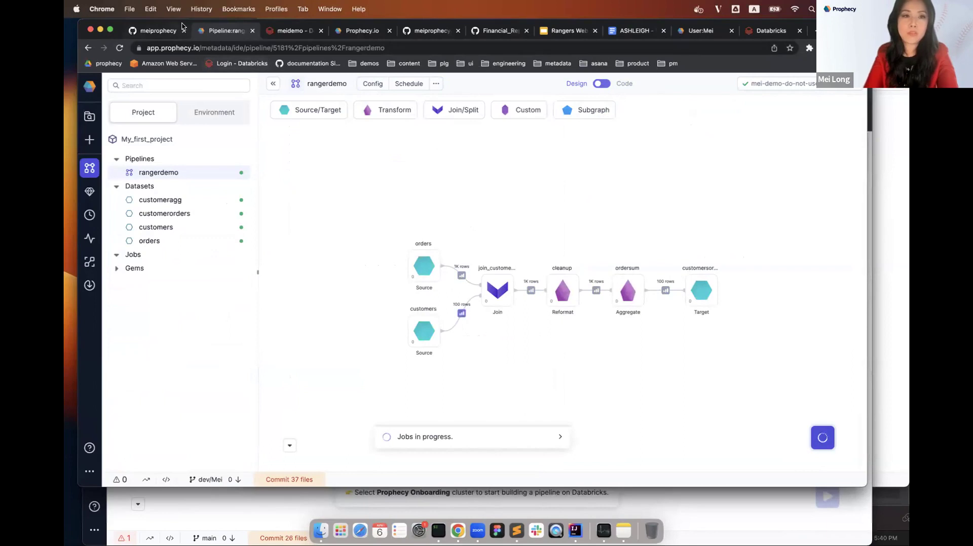
drag(176, 33, 166, 60)
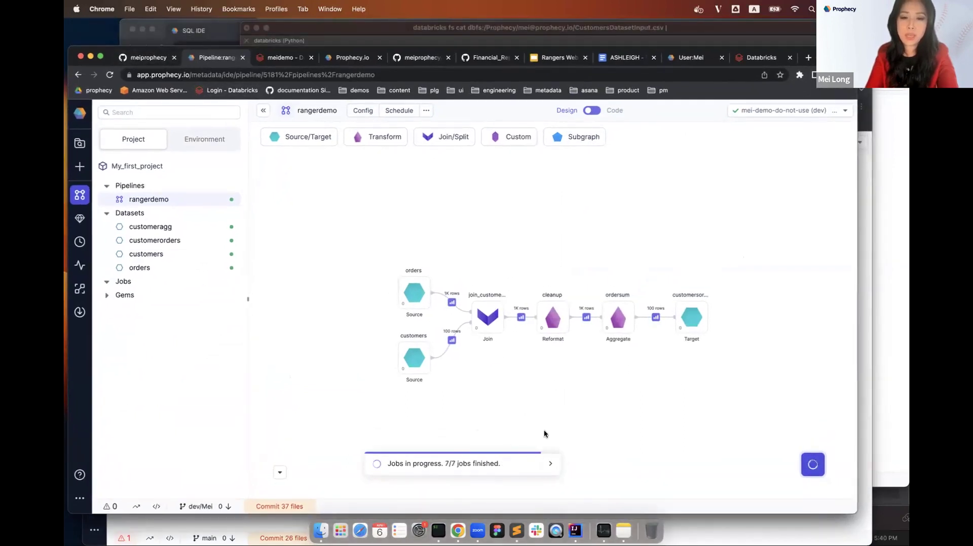
Rerun the customerorders query cell in the meidemo notebook, then return to the rangerdemo pipeline.
click(283, 59)
click(287, 195)
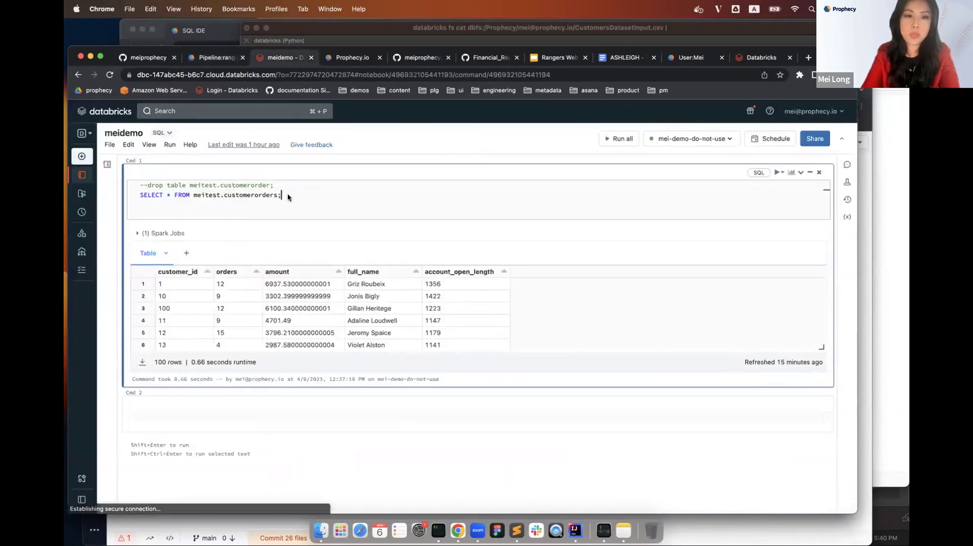
key(shift+Return)
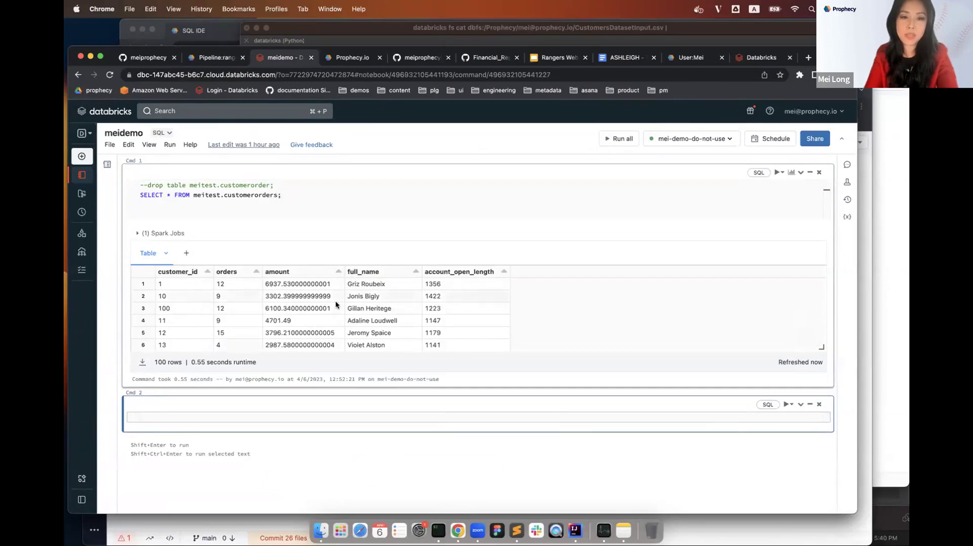
click(212, 57)
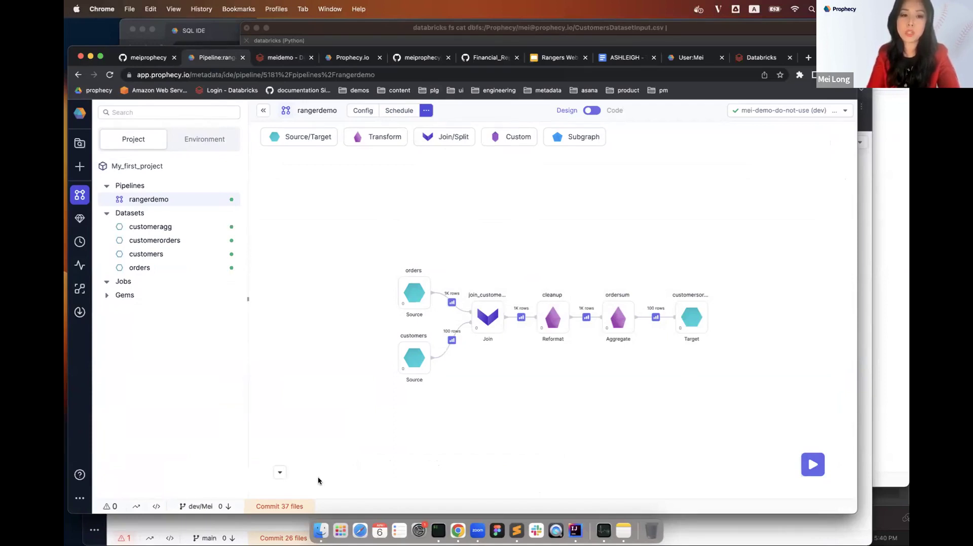
click(279, 506)
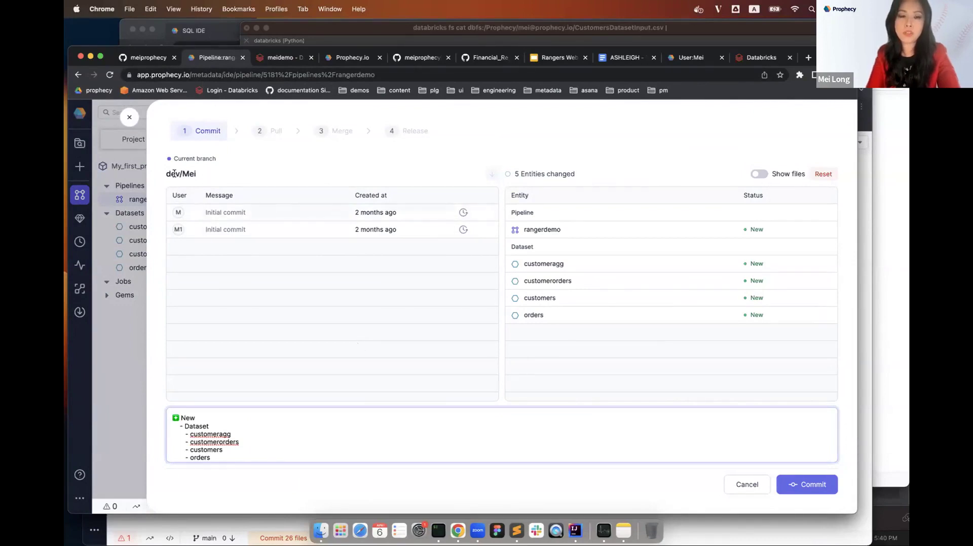
drag(166, 174, 197, 174)
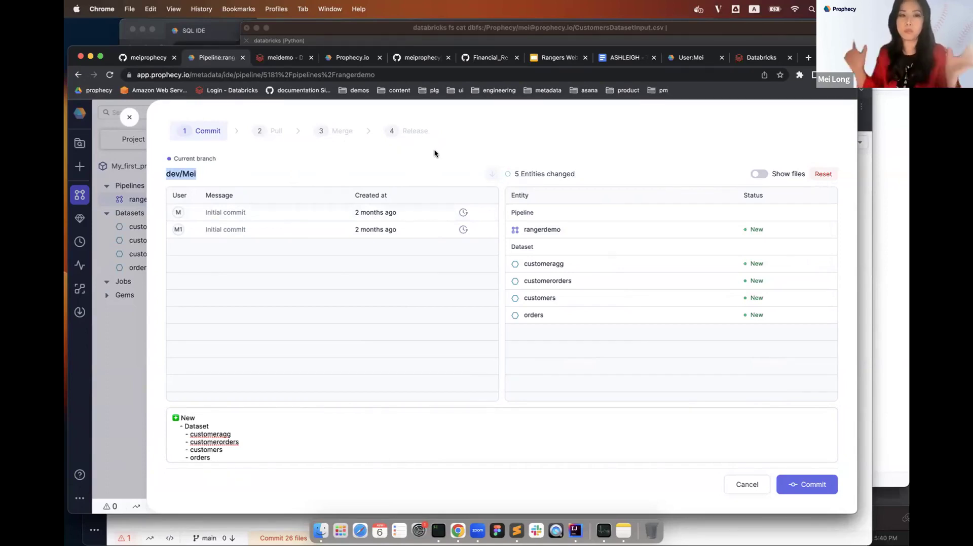
click(130, 117)
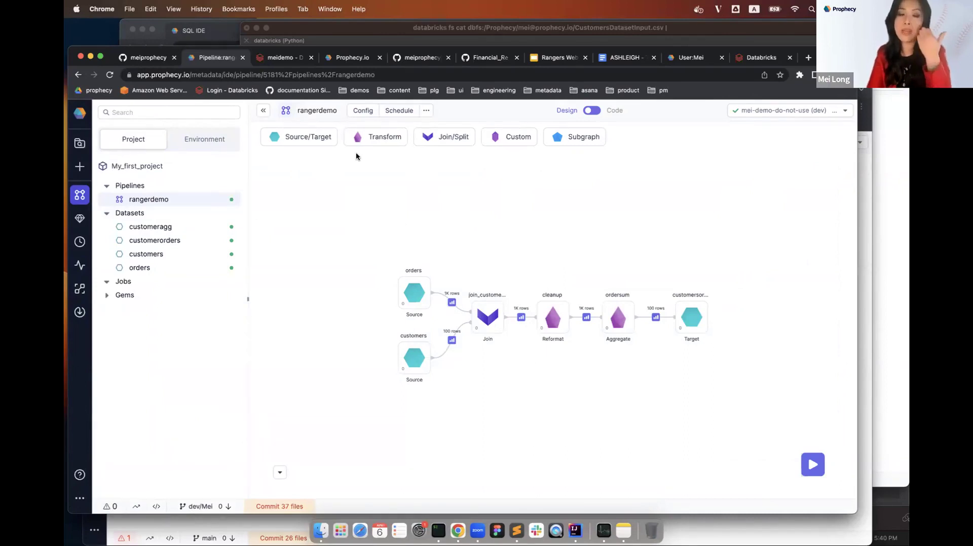
From the Prophecy home page, create a Batch pipeline named 'test' in sourcerepo.
click(347, 61)
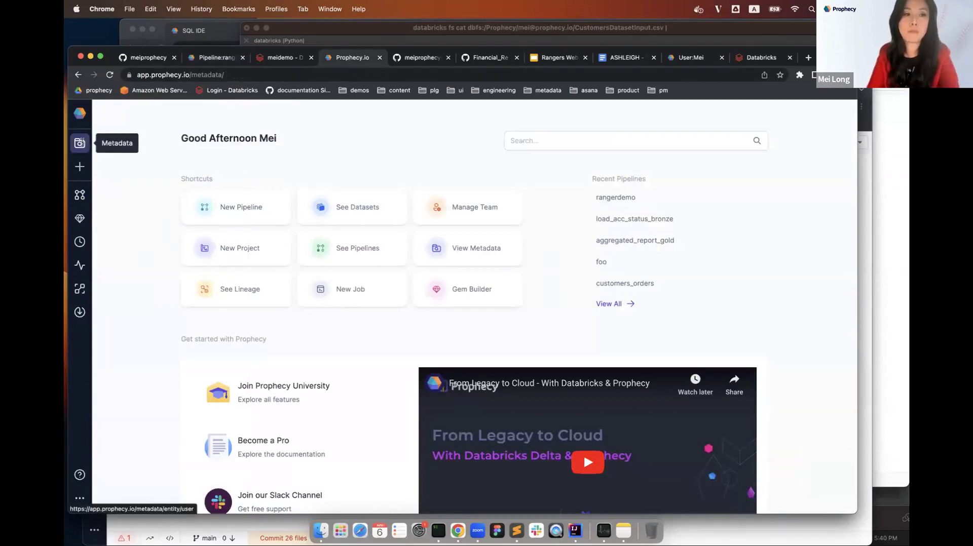
click(245, 217)
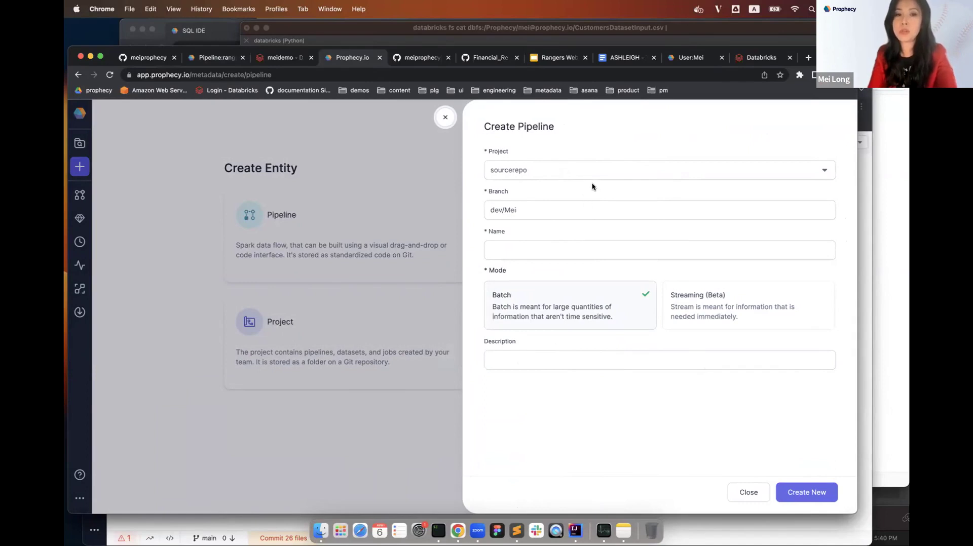
click(419, 58)
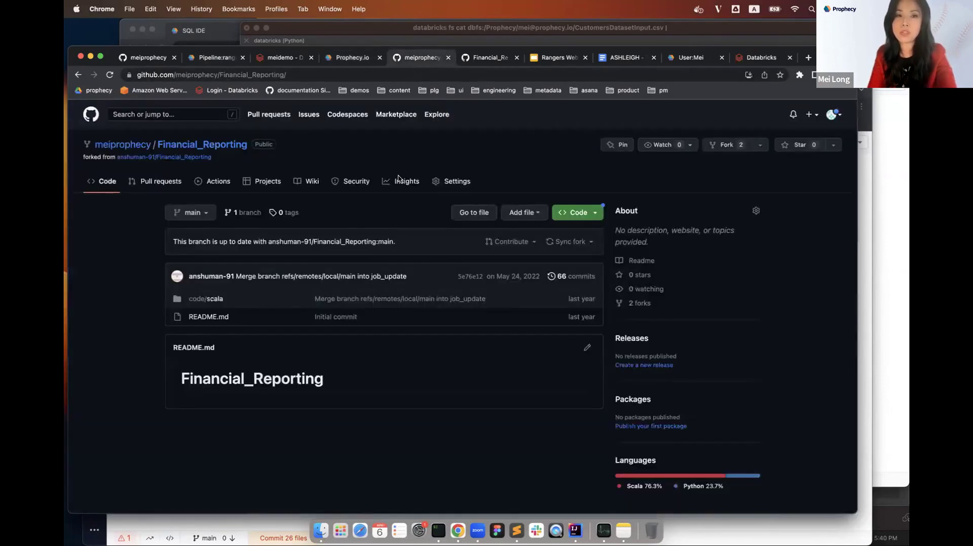
click(350, 59)
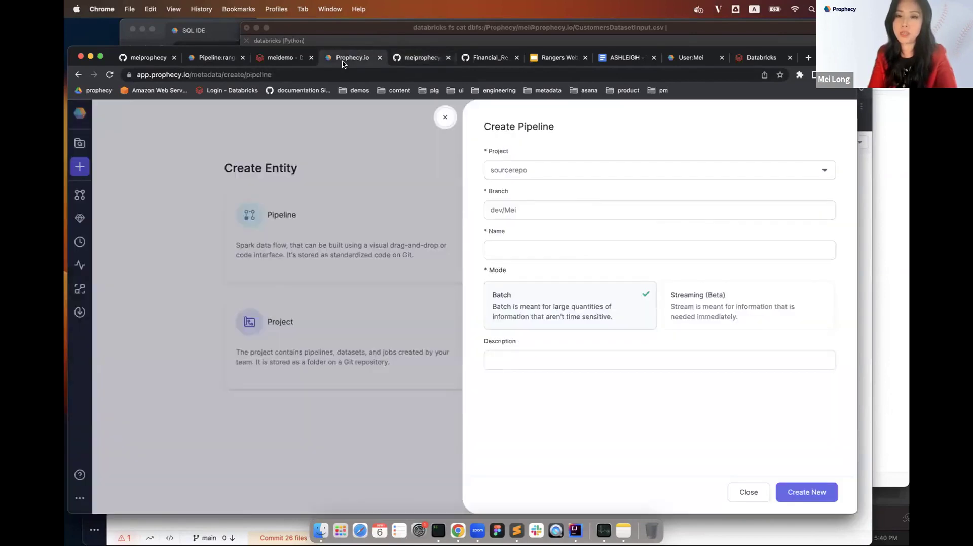
click(521, 257)
text(foo)
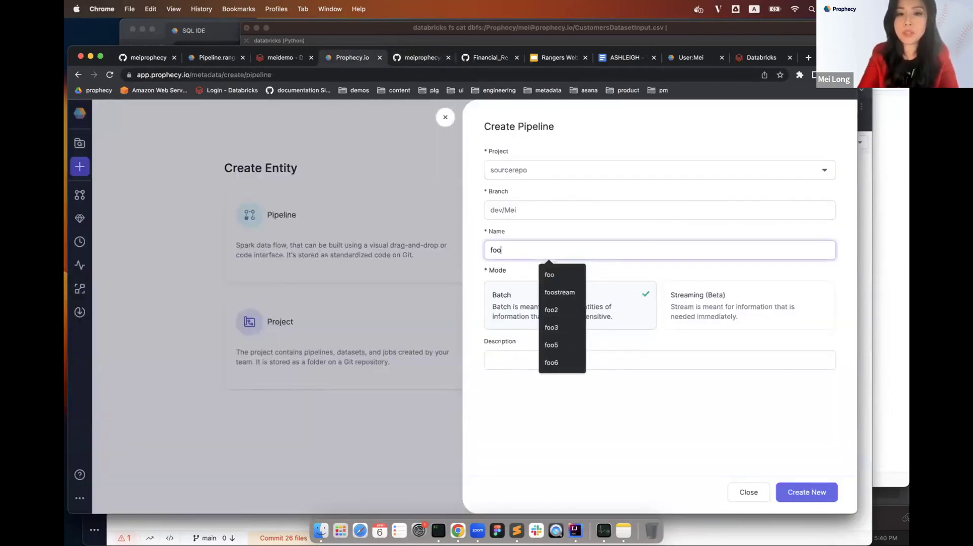
key(BackSpace)
key(BackSpace)
key(BackSpace)
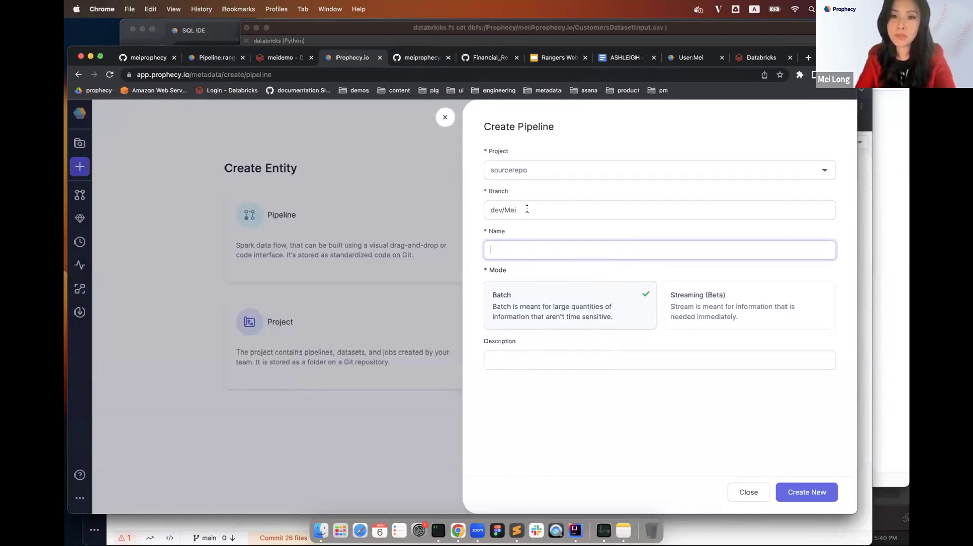
text(test)
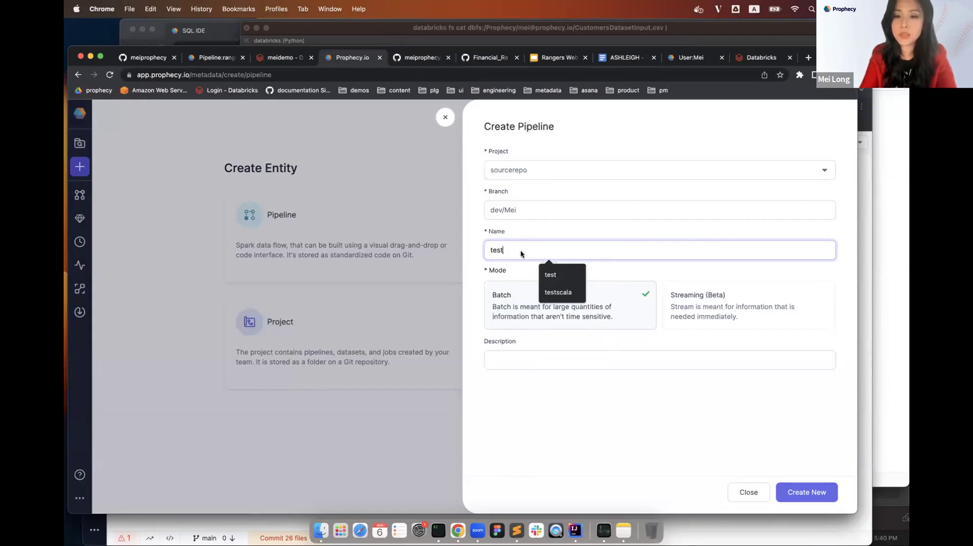
click(806, 492)
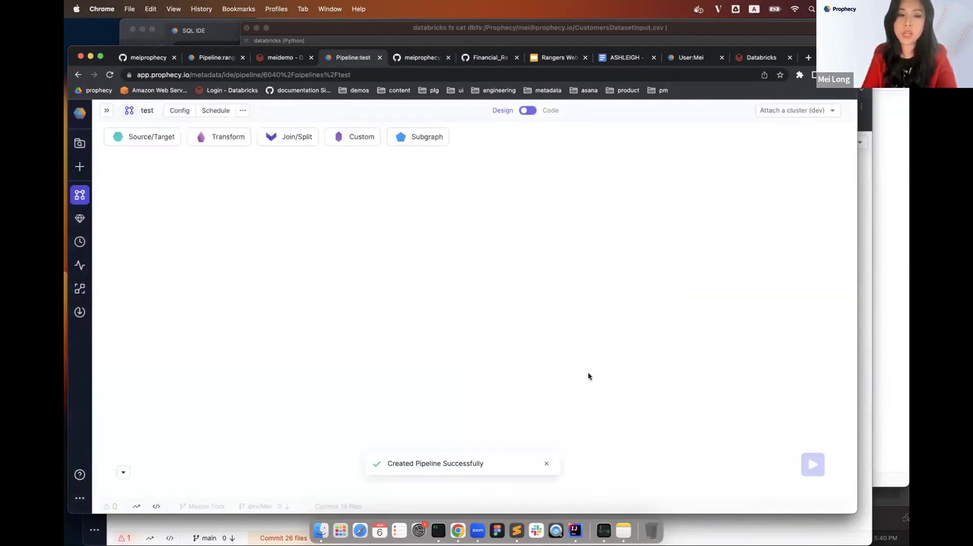
Start a new project named 'dev' with the Spark/Scala project type.
click(81, 139)
click(80, 167)
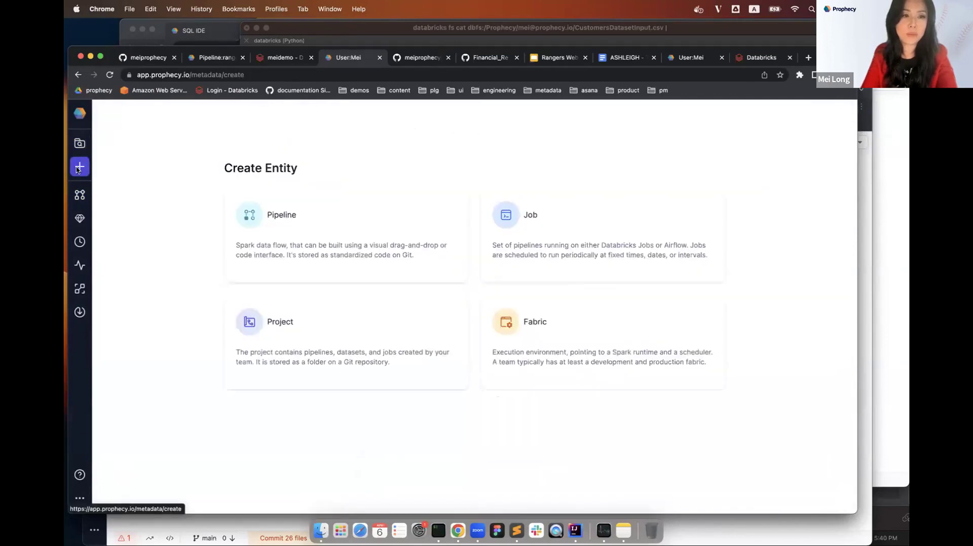
click(287, 333)
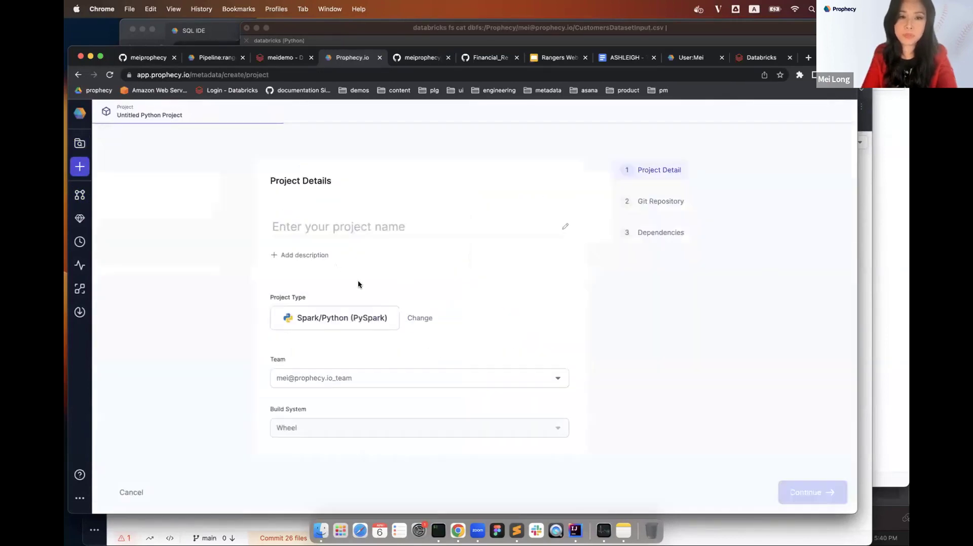
click(342, 221)
text(dev)
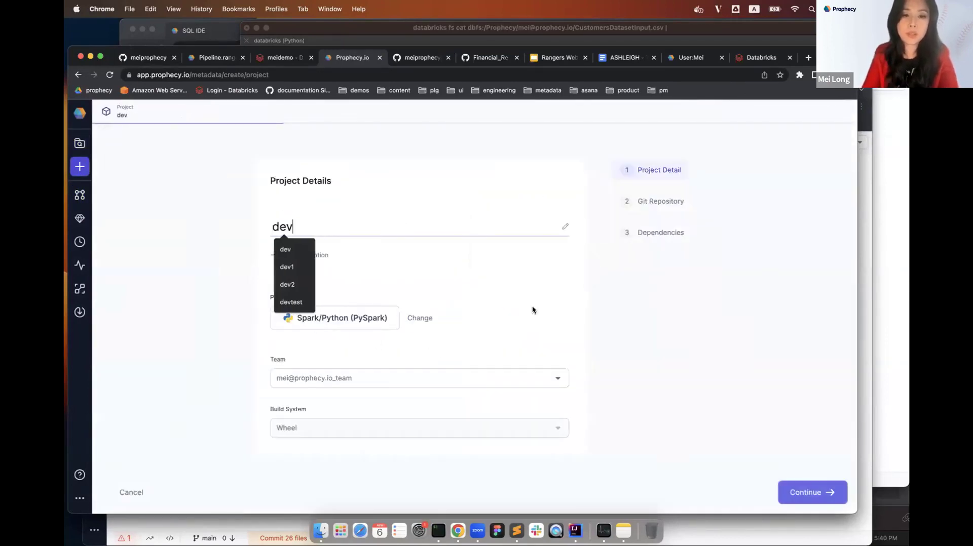
click(415, 318)
click(396, 324)
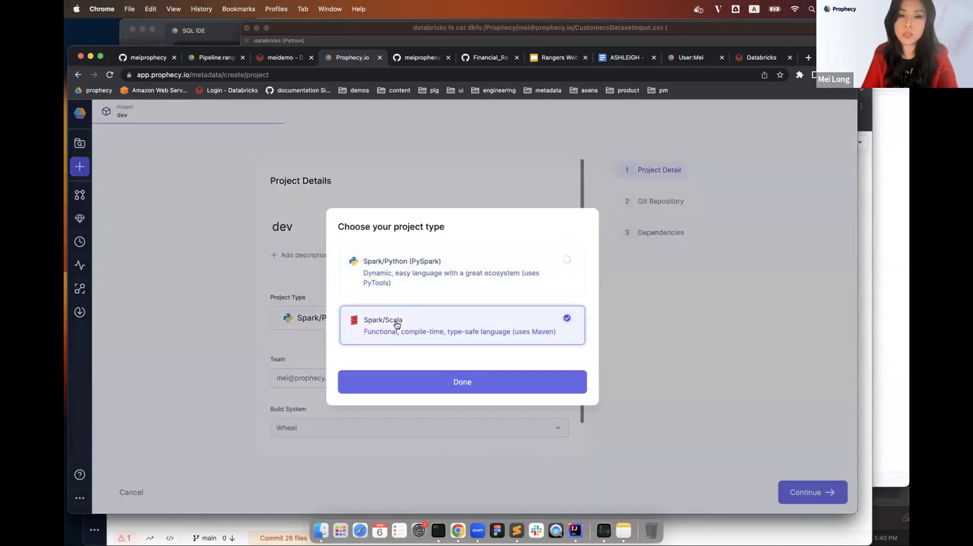
click(493, 389)
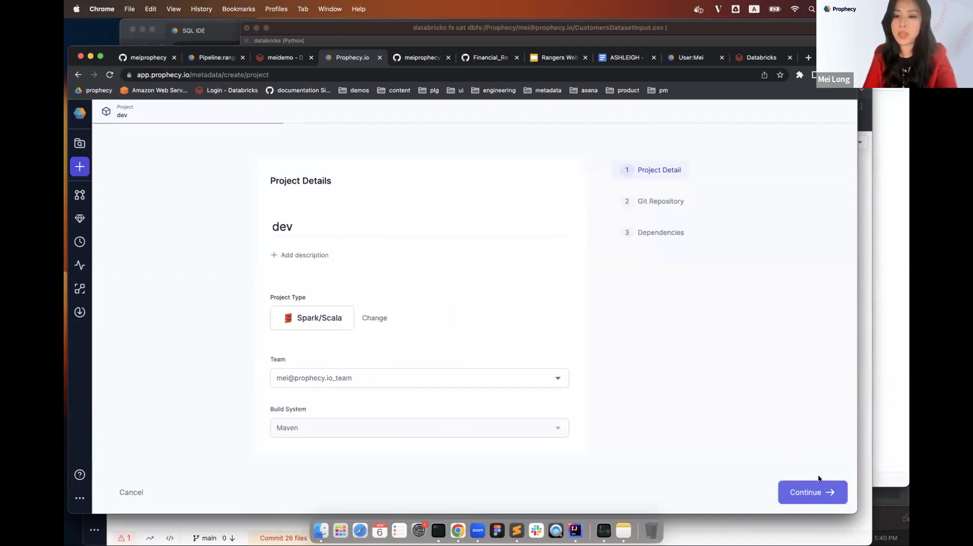
click(811, 489)
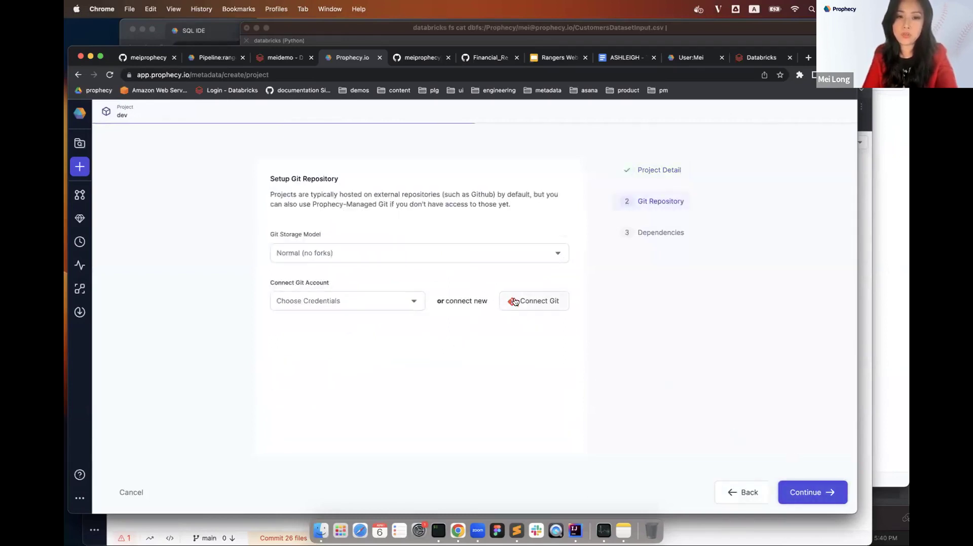
Link it via GitHub credentials to Financial_Reporting at /code/scala, complete it, and view the project.
click(415, 303)
click(361, 327)
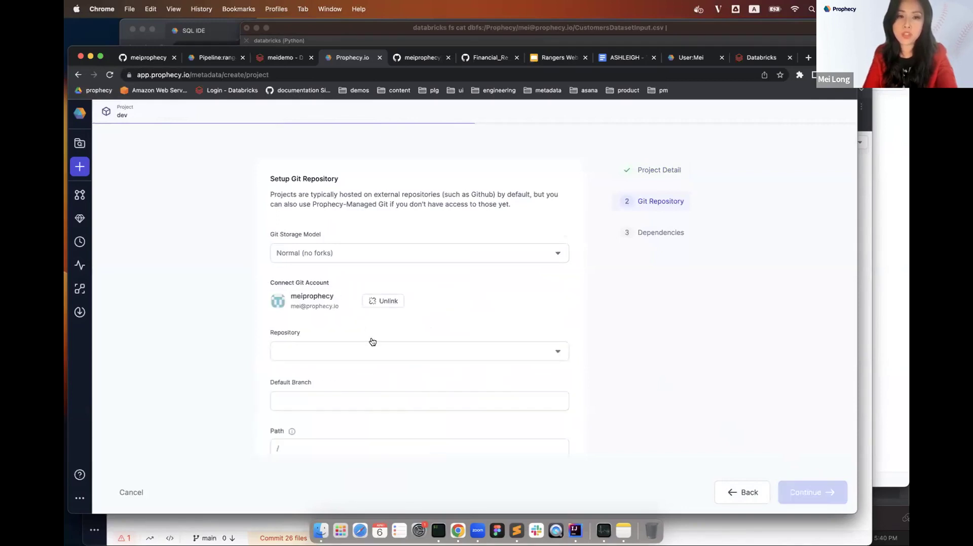
click(374, 350)
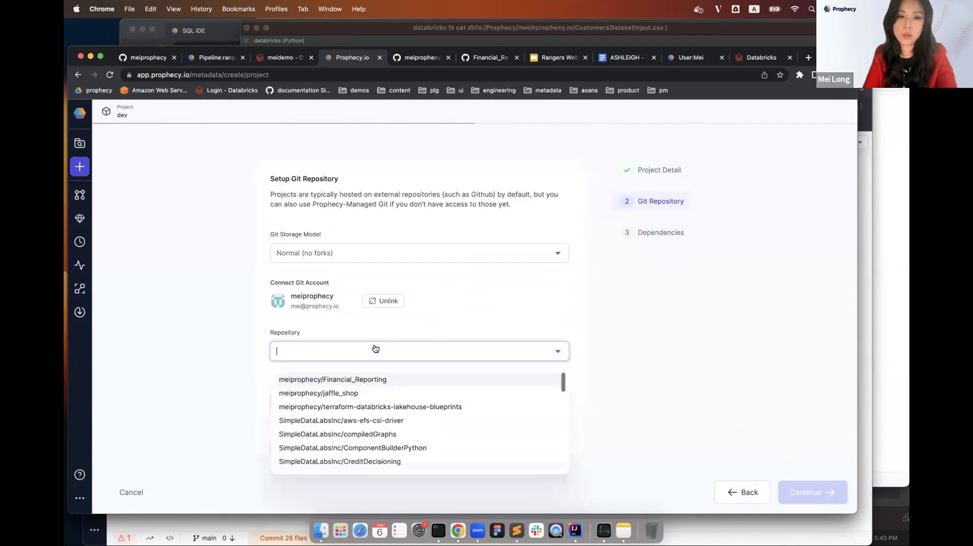
click(391, 380)
click(293, 452)
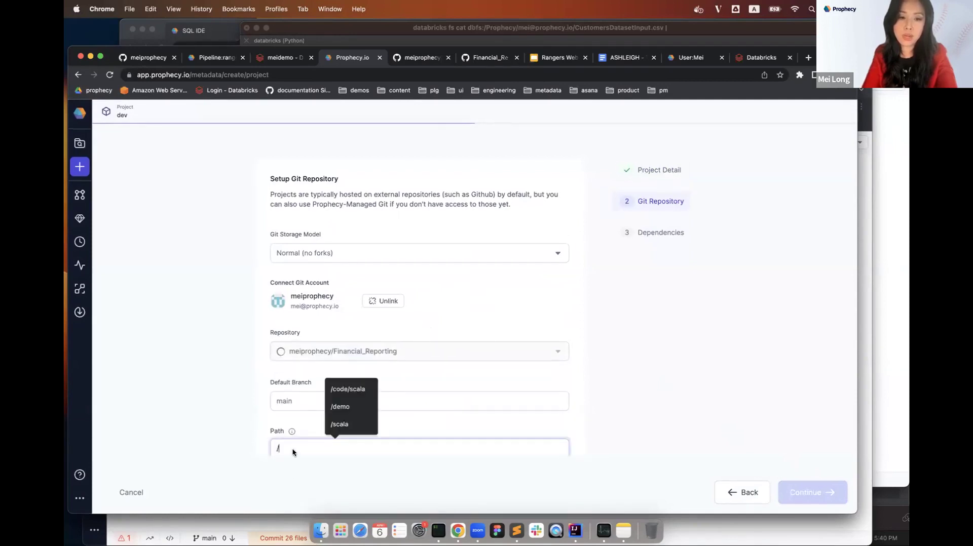
click(348, 392)
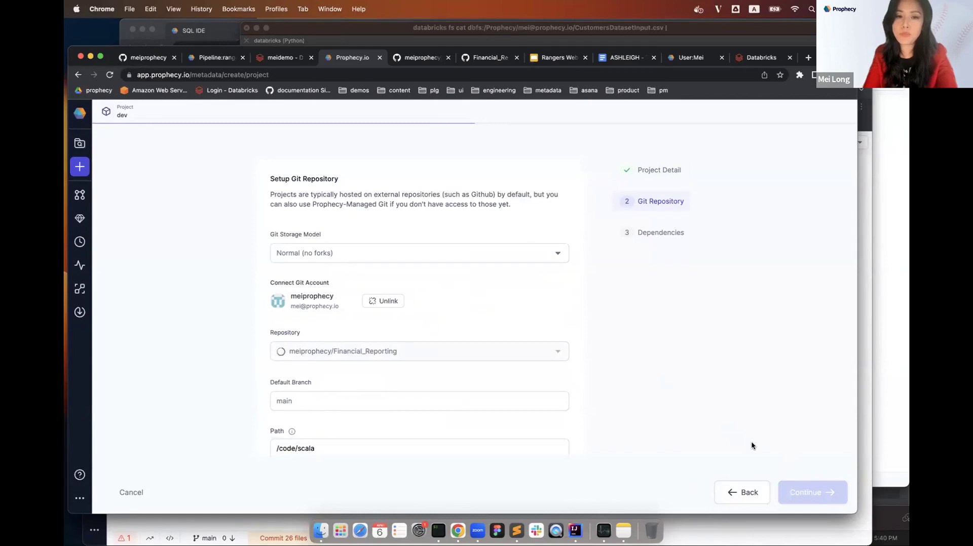
click(806, 488)
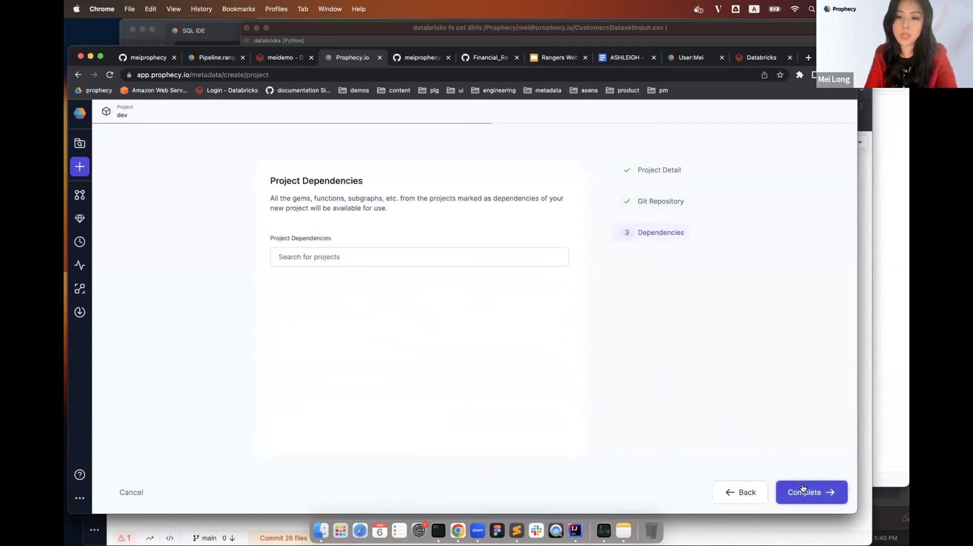
click(815, 494)
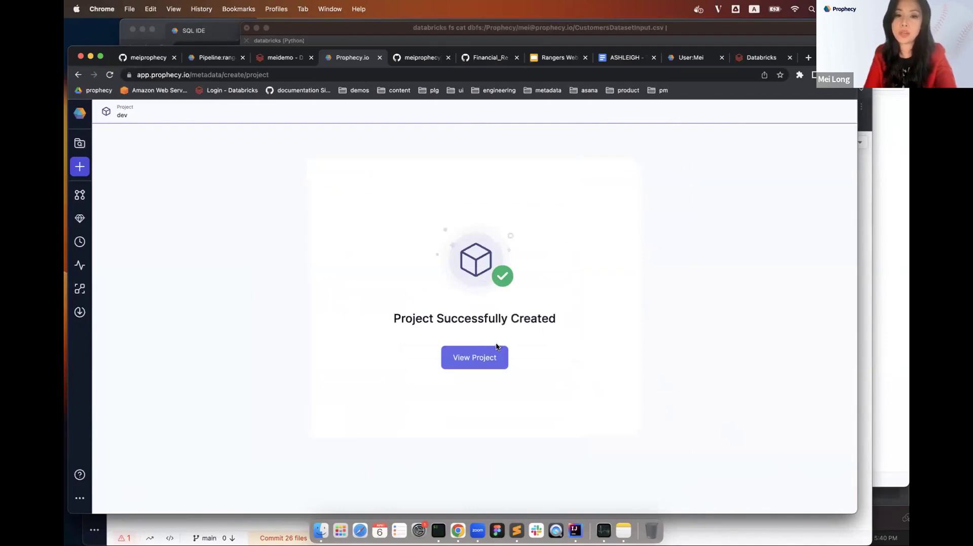
click(494, 354)
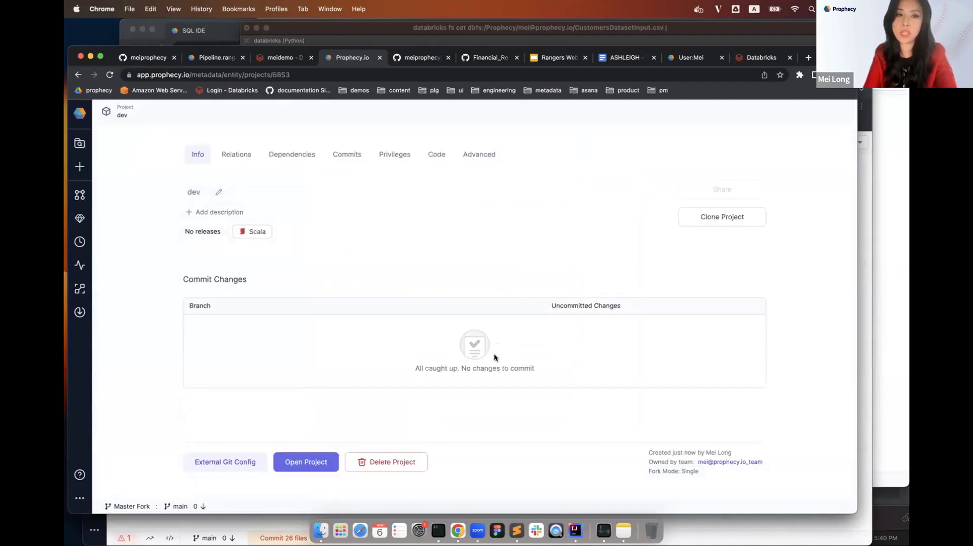
Open the new project's lineage graph and scroll across it.
click(307, 462)
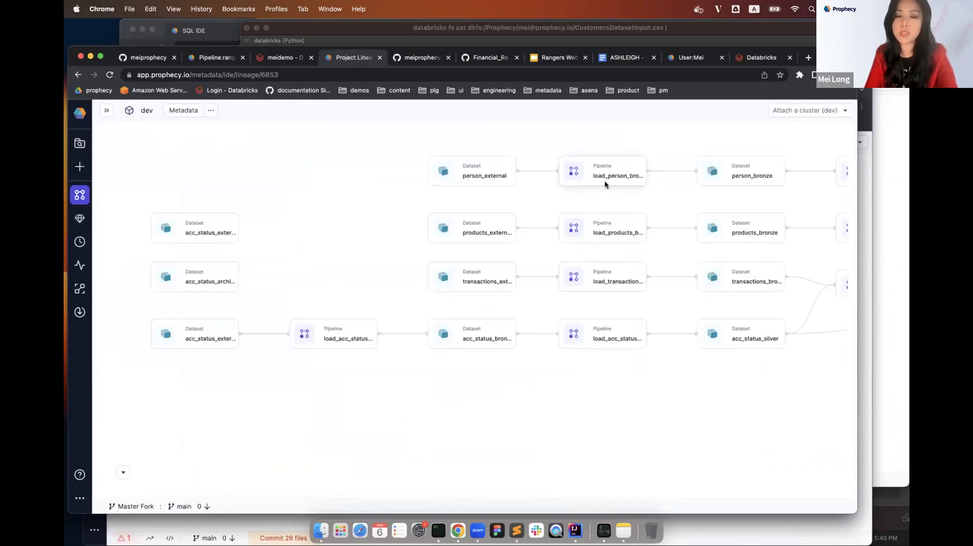
scroll(605, 185, right, 8)
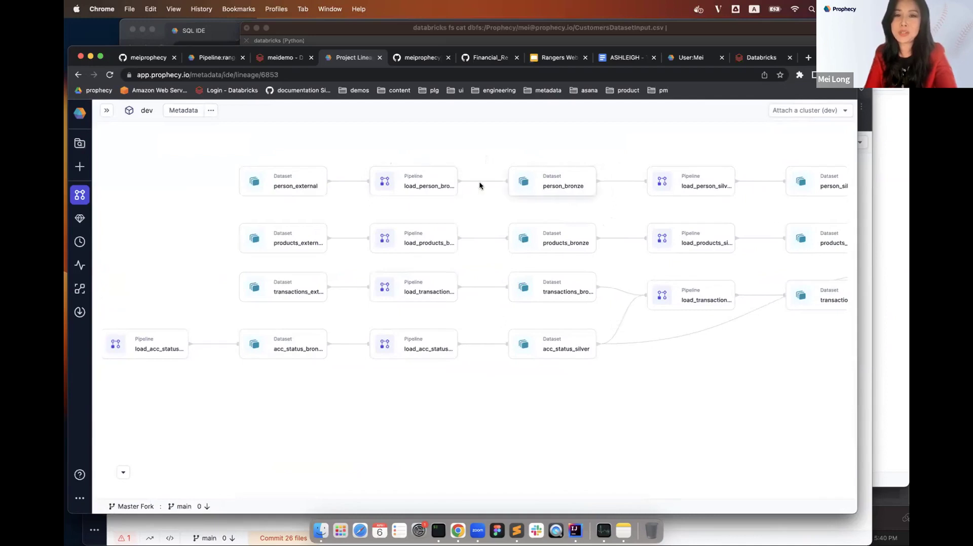
scroll(563, 296, right, 4)
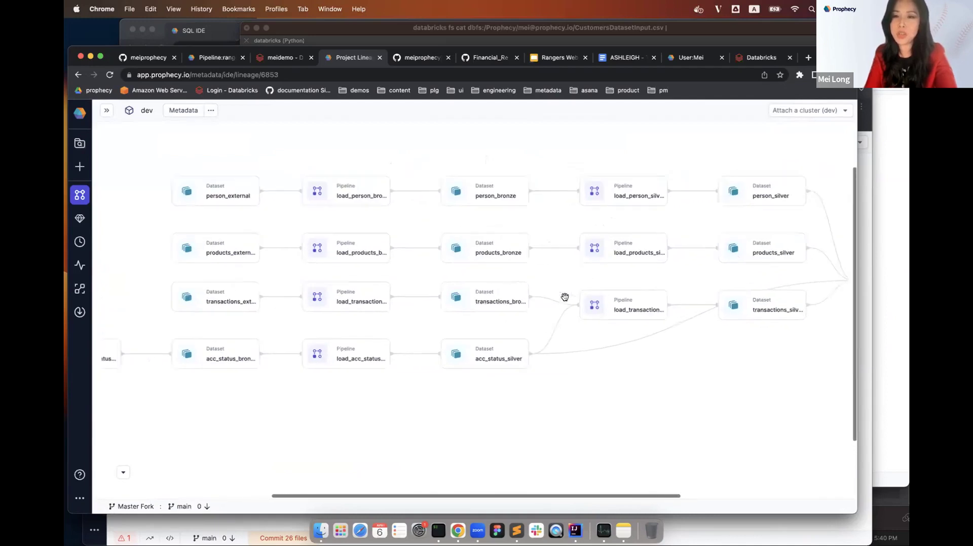
scroll(744, 250, right, 10)
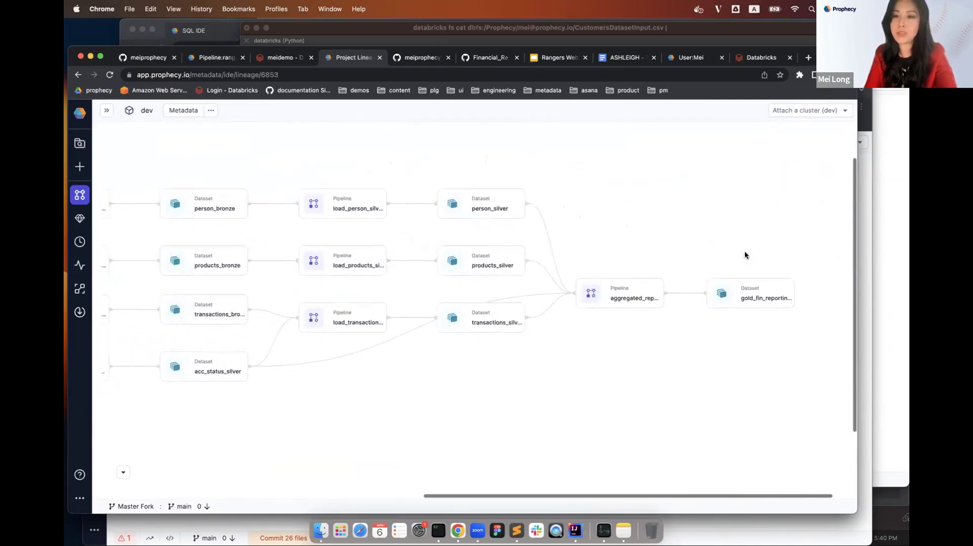
scroll(716, 279, left, 12)
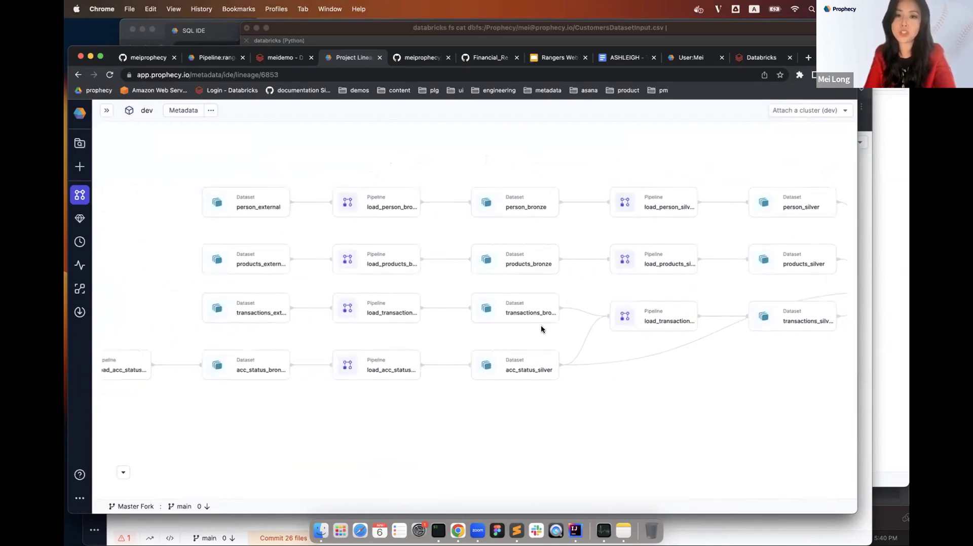
scroll(581, 276, right, 4)
scroll(580, 277, right, 8)
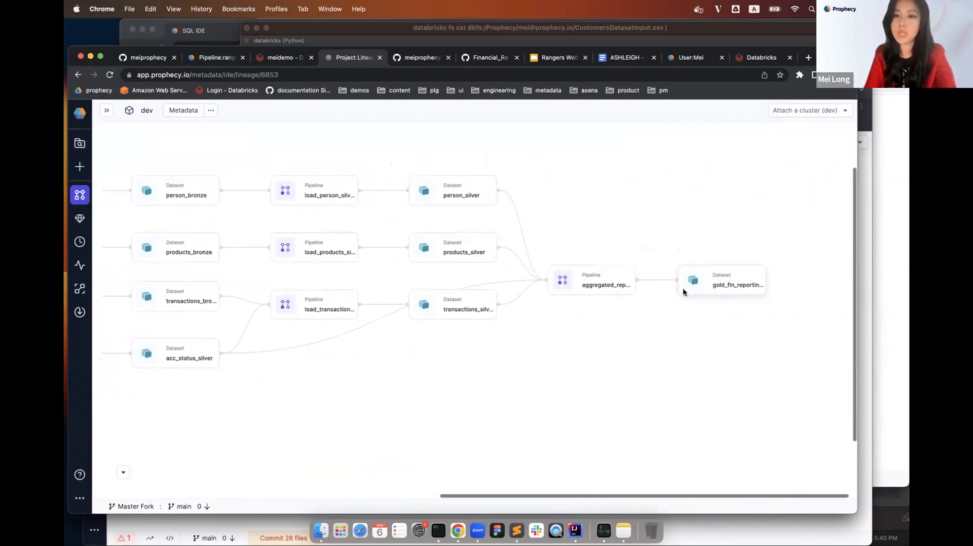
View the aggregated_report_gold pipeline, then return to rangerdemo and select the cleanup and ordersum gems.
click(586, 279)
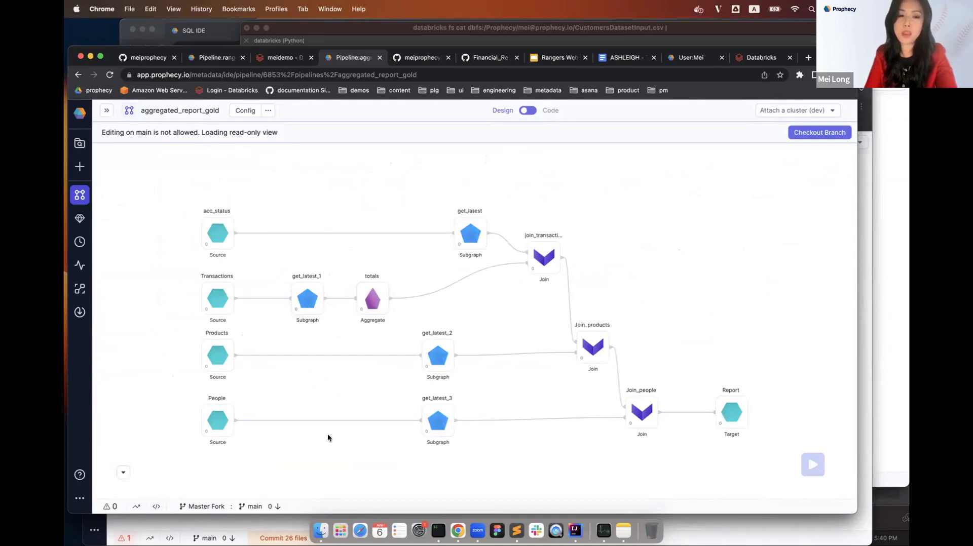
click(216, 57)
drag(532, 273, 635, 363)
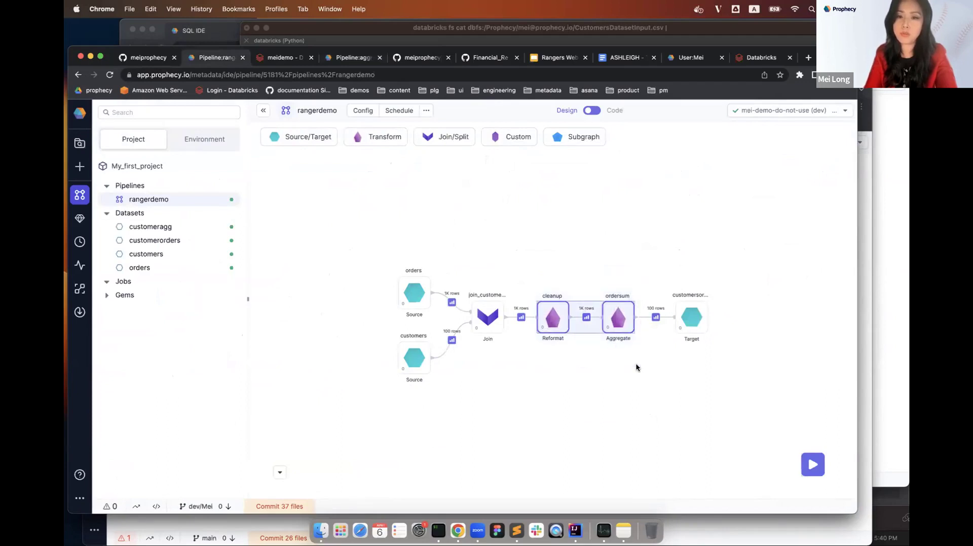
Add a new empty Subgraph_1 to rangerdemo and cut the cleanup and ordersum gems.
click(584, 138)
click(544, 185)
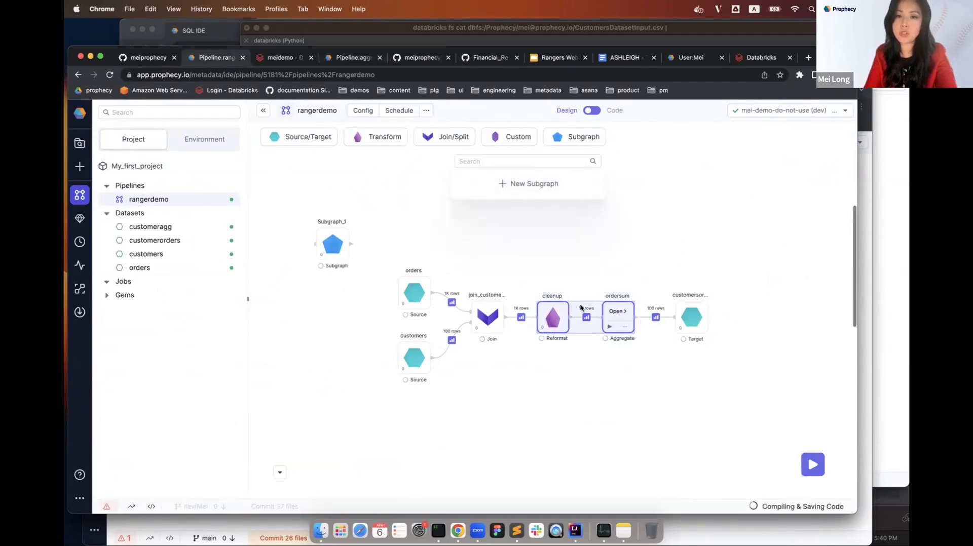
click(588, 264)
drag(546, 282, 639, 357)
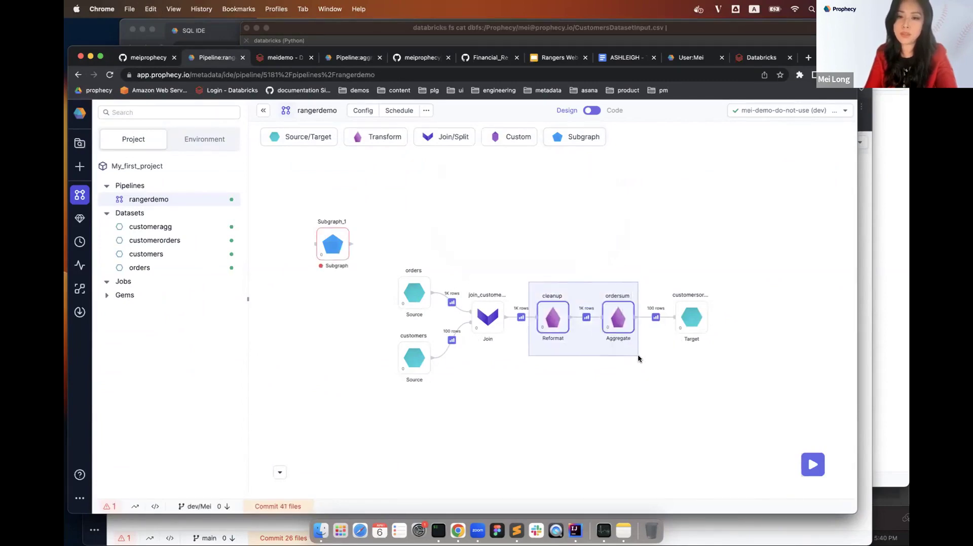
key(Delete)
Paste both gems inside Subgraph_1, wire them to its input and output, then view aggregated_report_gold.
double_click(345, 258)
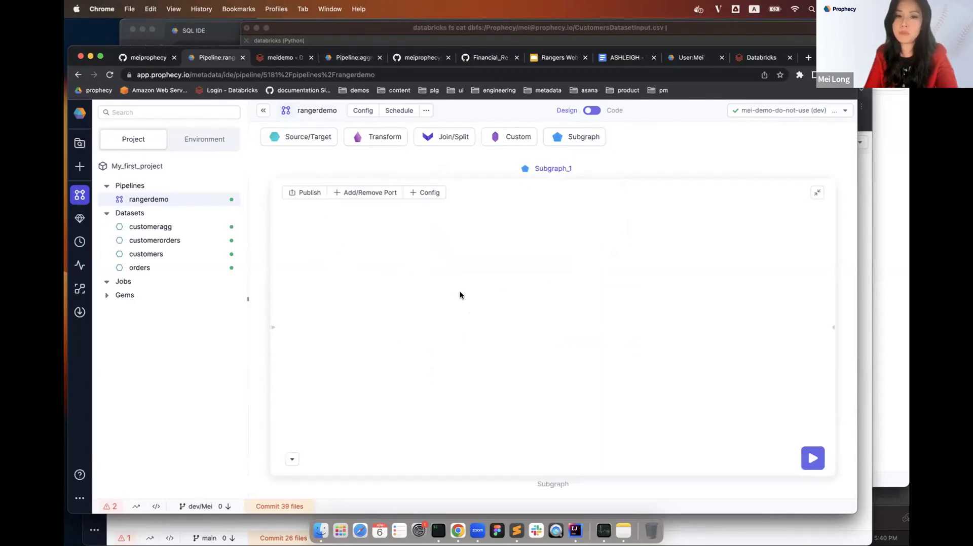
key(super+v)
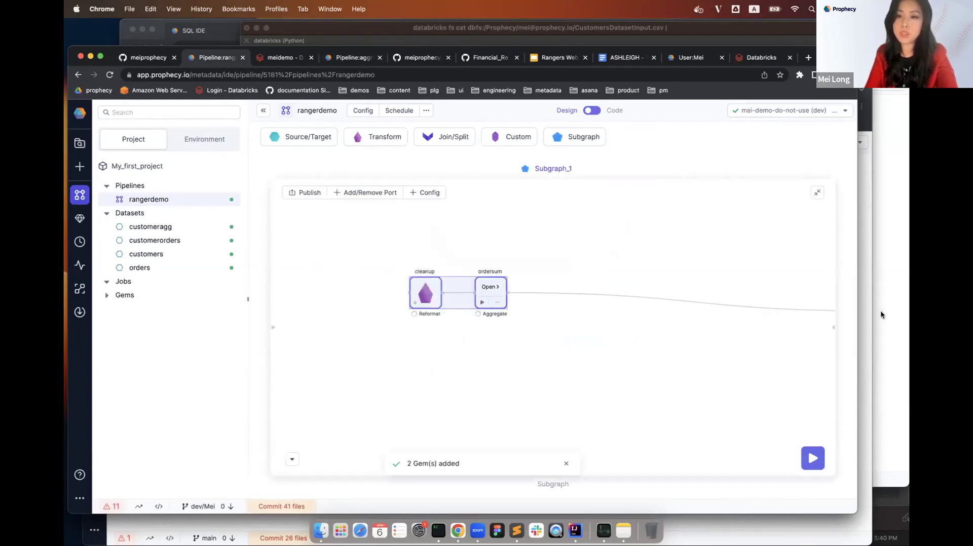
drag(881, 315, 834, 327)
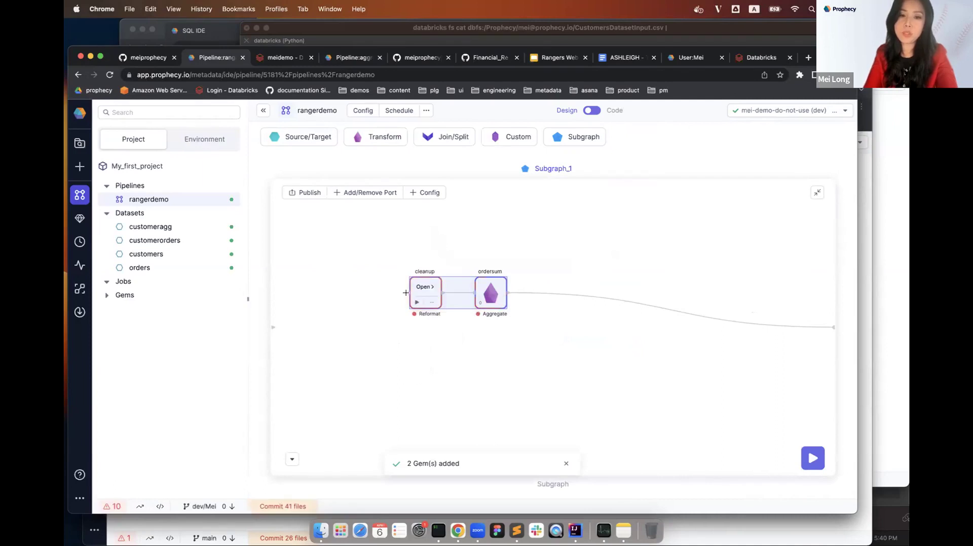
drag(405, 292, 272, 330)
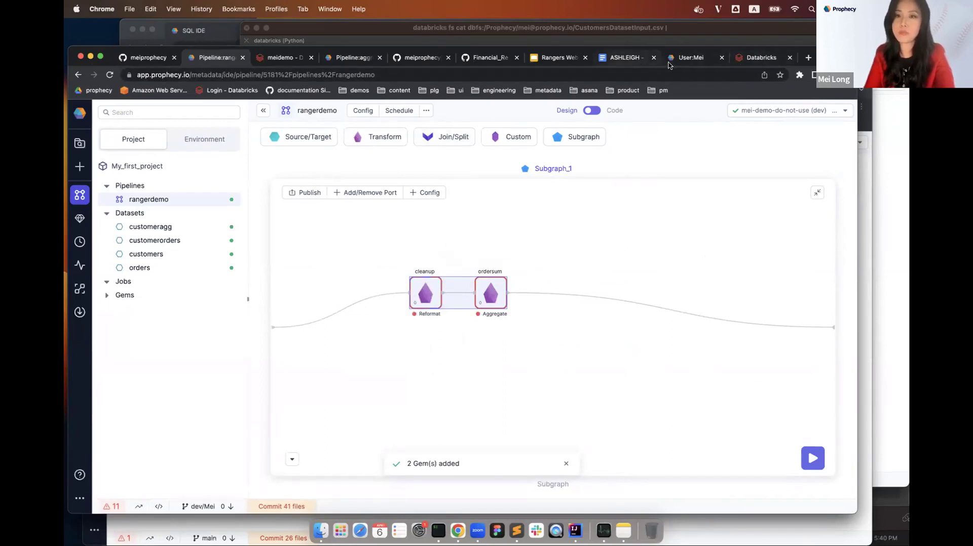
click(346, 60)
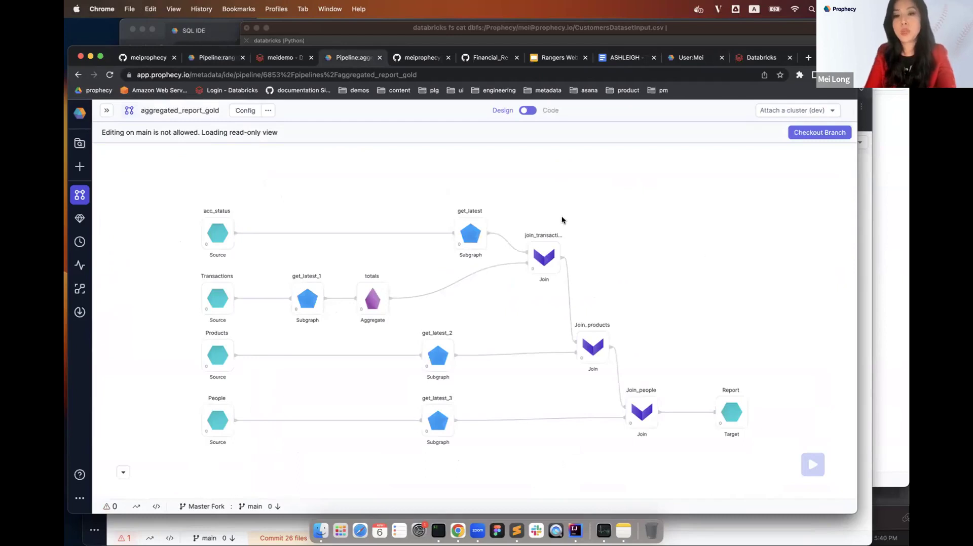